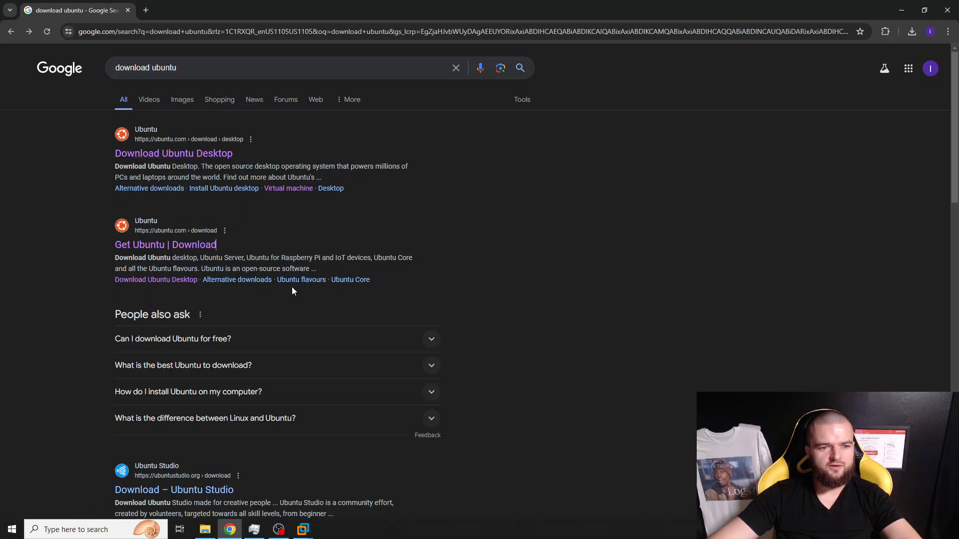
- Open the 'Download Ubuntu Desktop' result from the Google search and highlight the 6GB 24.04 LTS download size
left_click(208, 71)
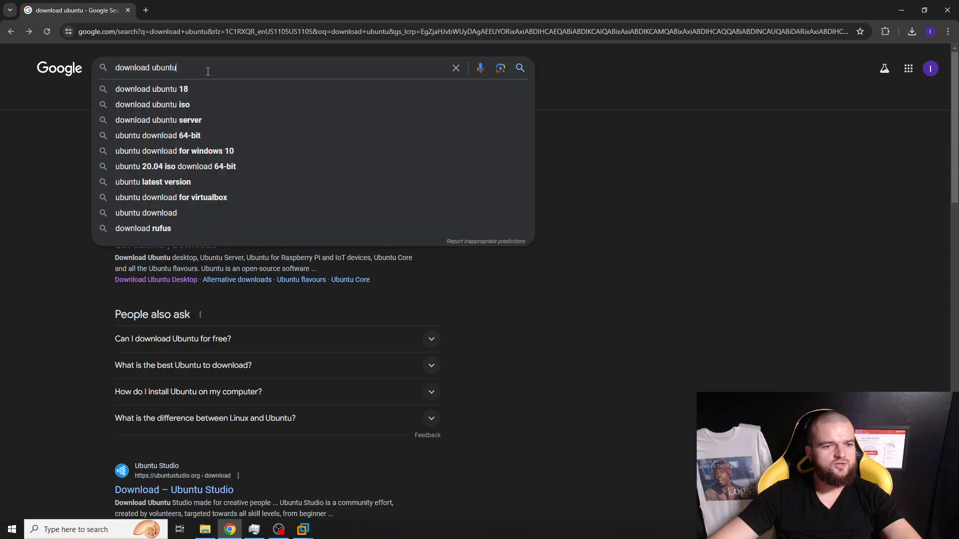
left_click(582, 316)
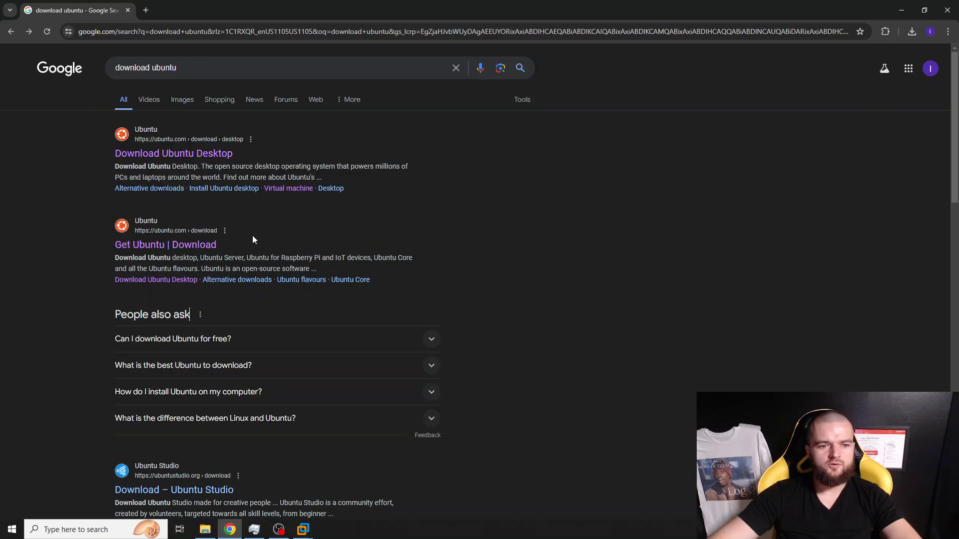
left_click(148, 159)
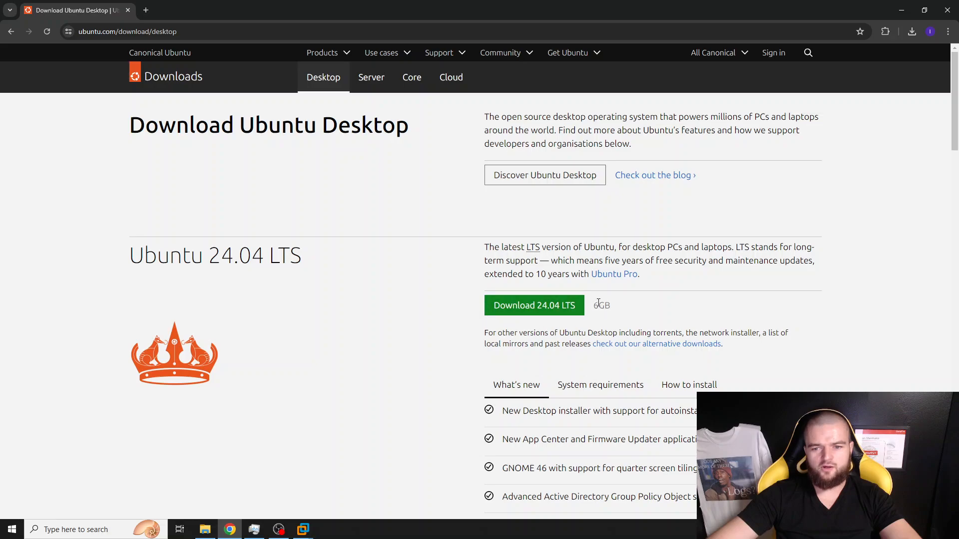
left_click_drag(593, 306, 624, 310)
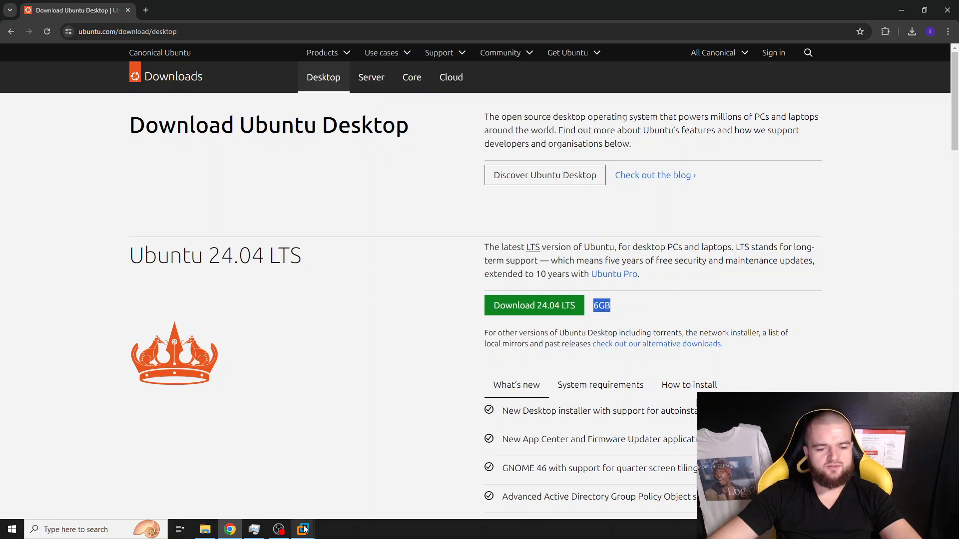
- Bring VMware Workstation to the front after checking the Programs folder holding the ISOs
mouse_move(304, 529)
mouse_move(357, 465)
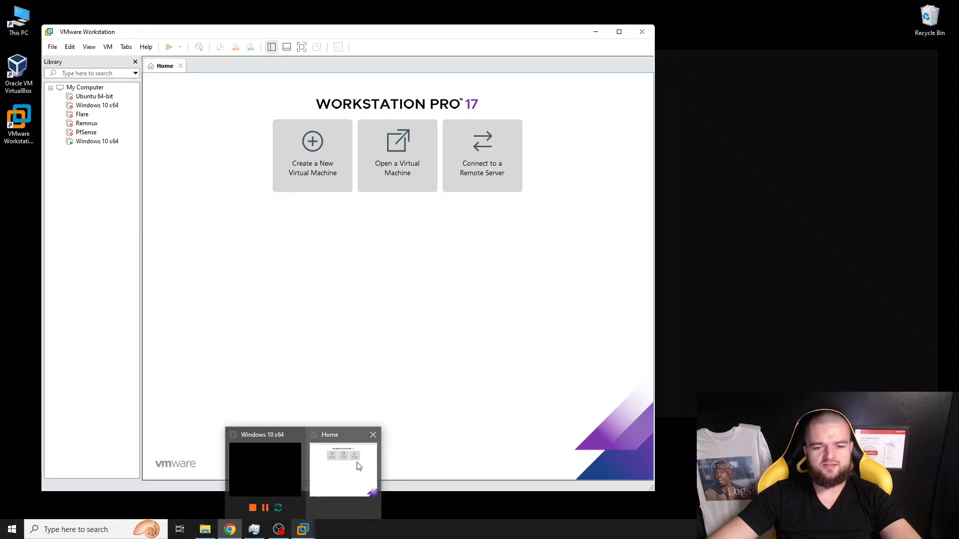
left_click(358, 465)
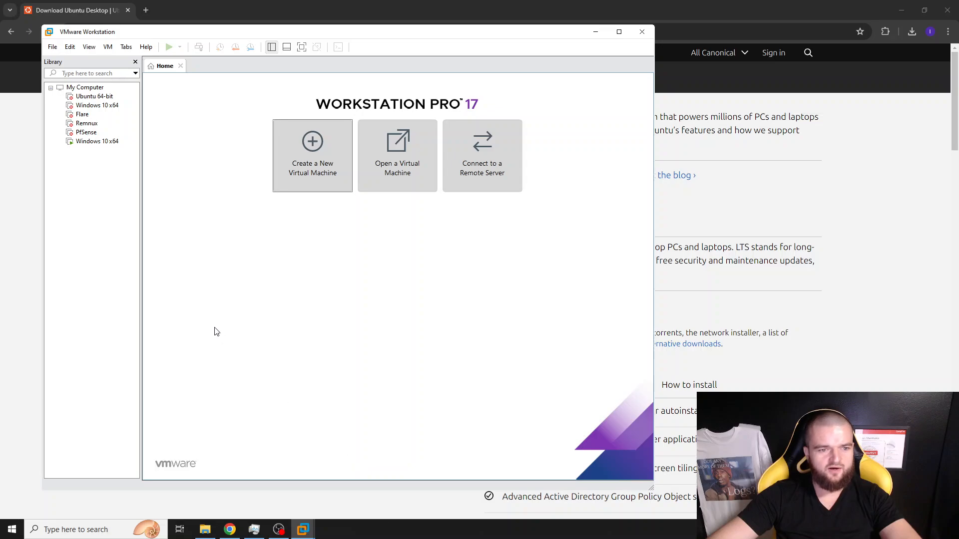
left_click(205, 529)
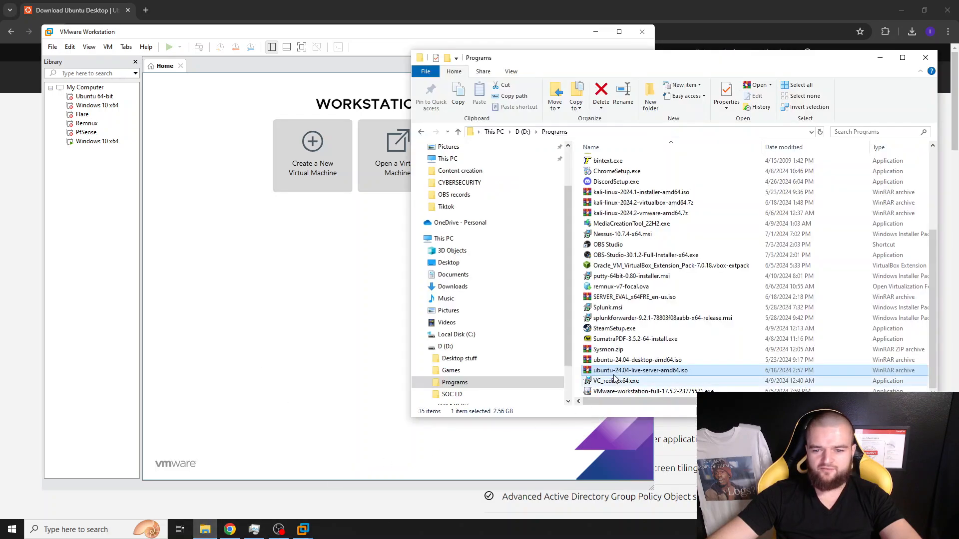
left_click(663, 372)
left_click(304, 335)
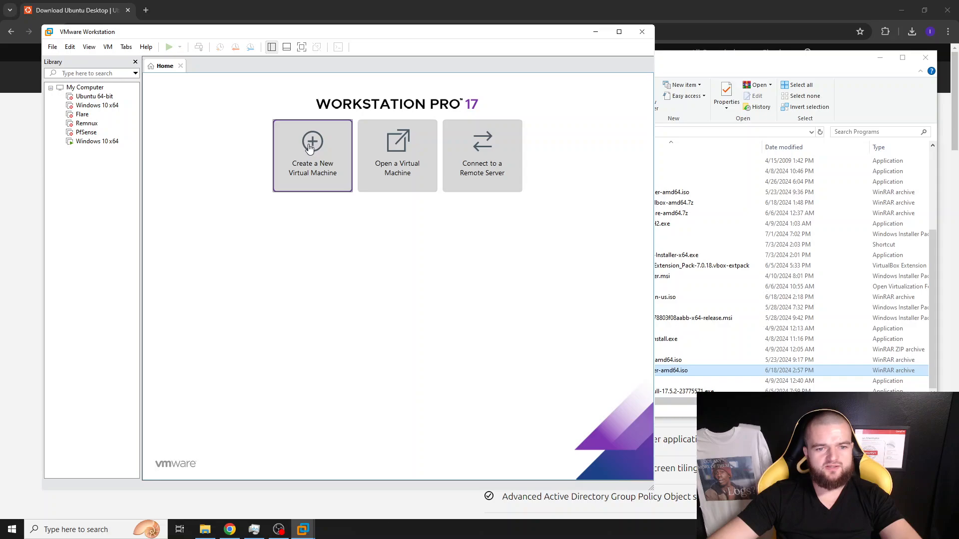
- Minimize Chrome and hide the Programs folder, then start the New Virtual Machine Wizard
left_click_drag(87, 34, 98, 32)
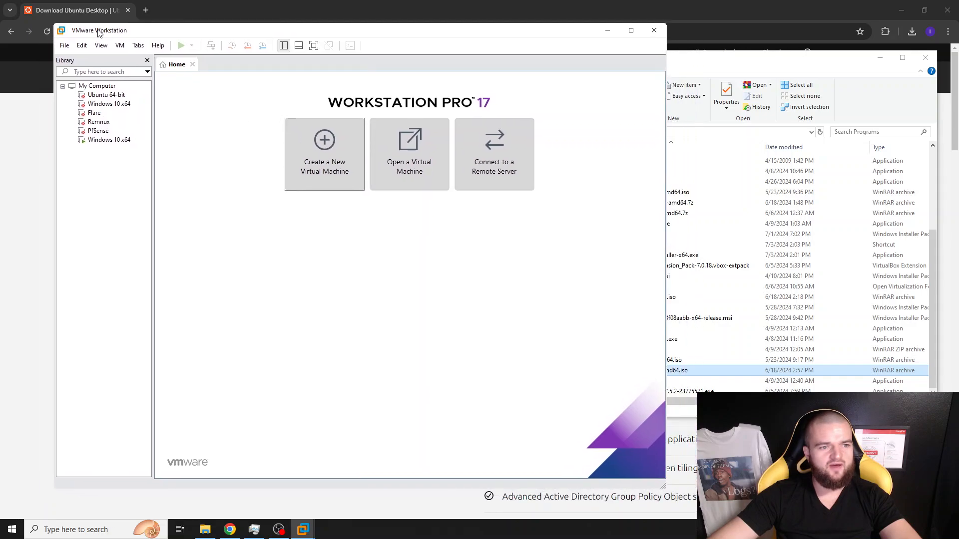
left_click(901, 10)
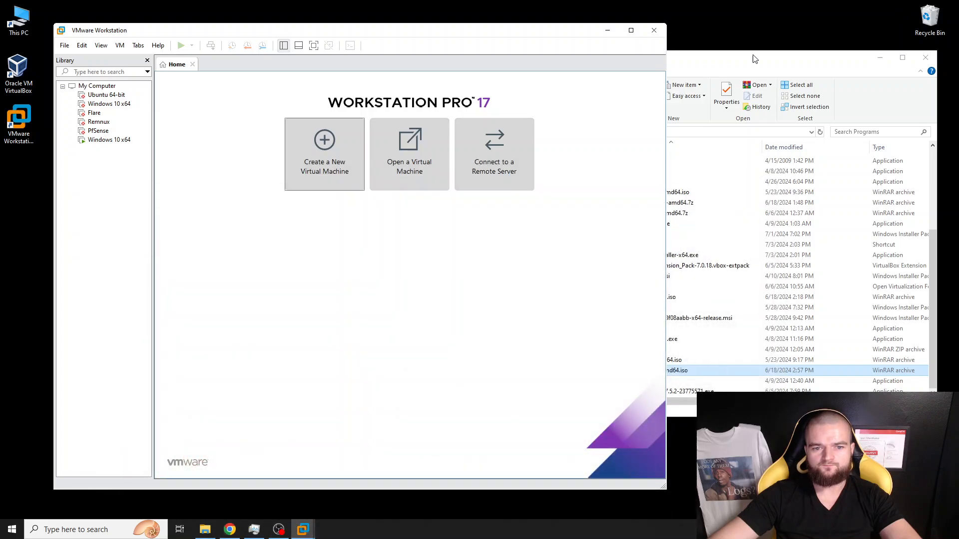
left_click(880, 57)
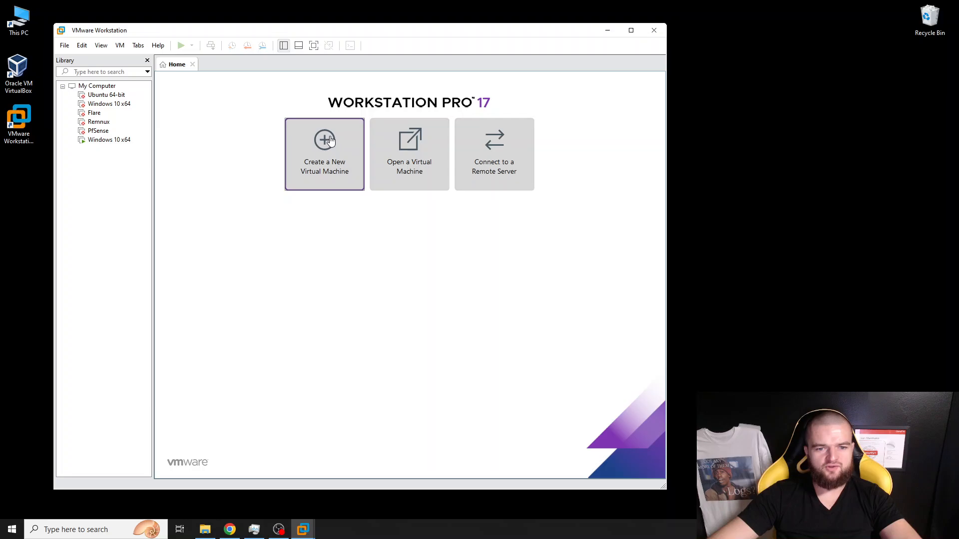
left_click(330, 140)
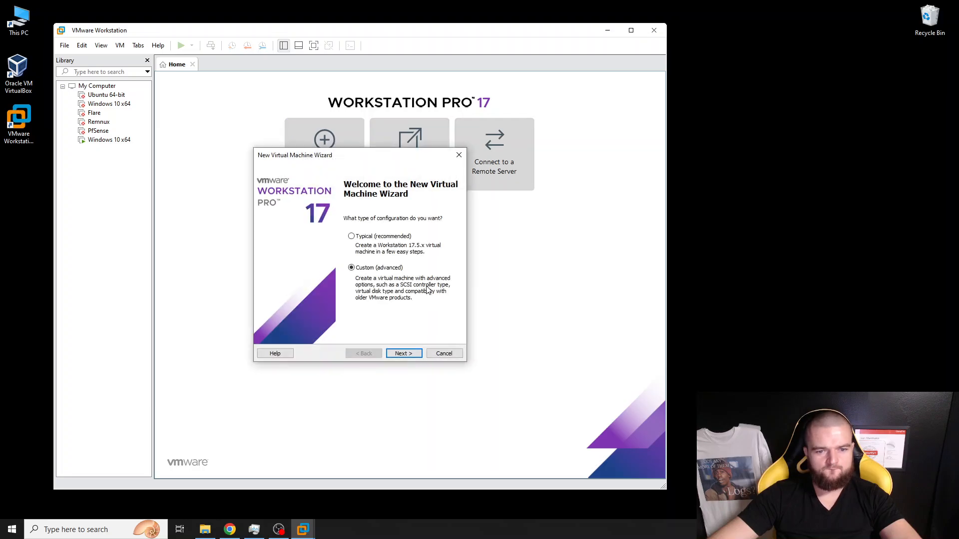
- Continue with the Custom configuration, leaving hardware compatibility at Workstation 17.5.x
left_click(404, 353)
left_click(366, 209)
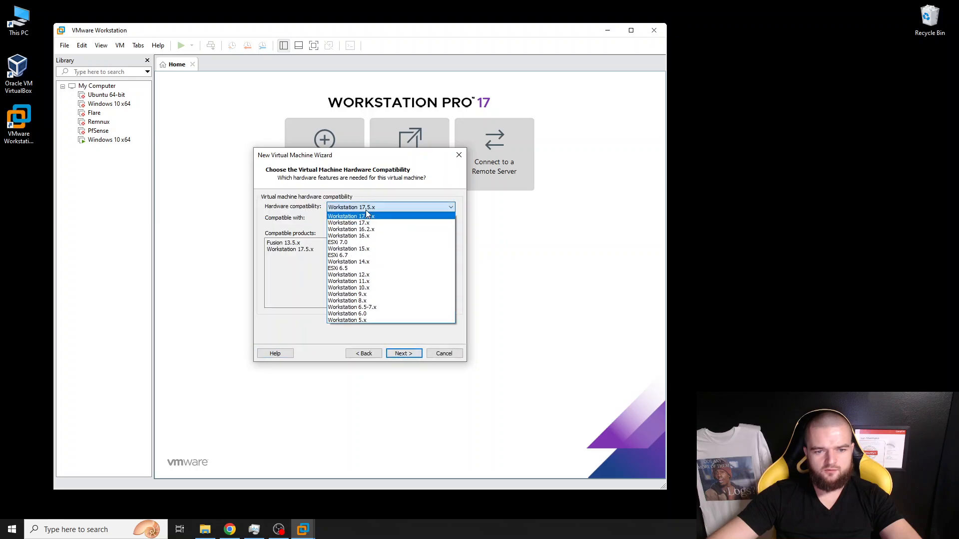
left_click(366, 213)
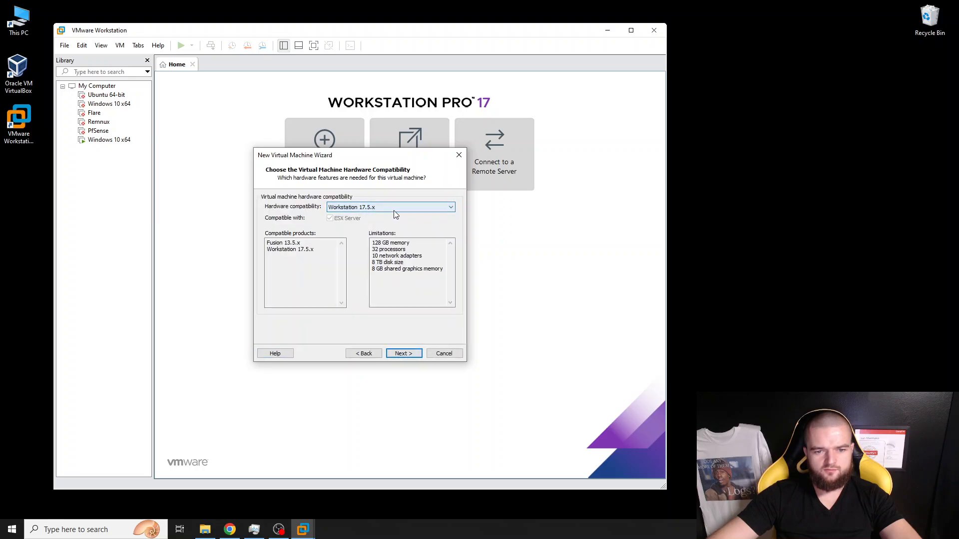
left_click(403, 354)
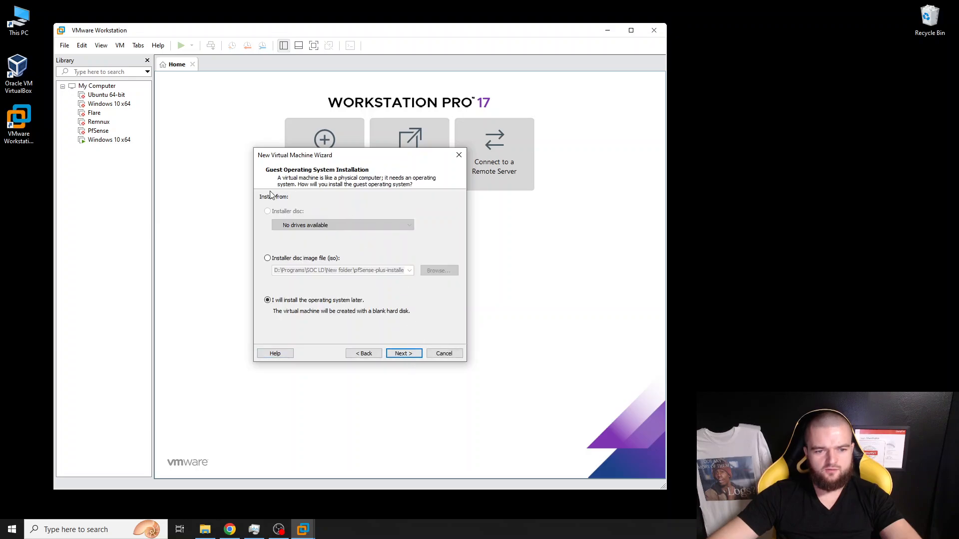
- Use D:\Programs\ubuntu-24.04-desktop-amd64.iso as the installer disc image and continue
left_click(267, 258)
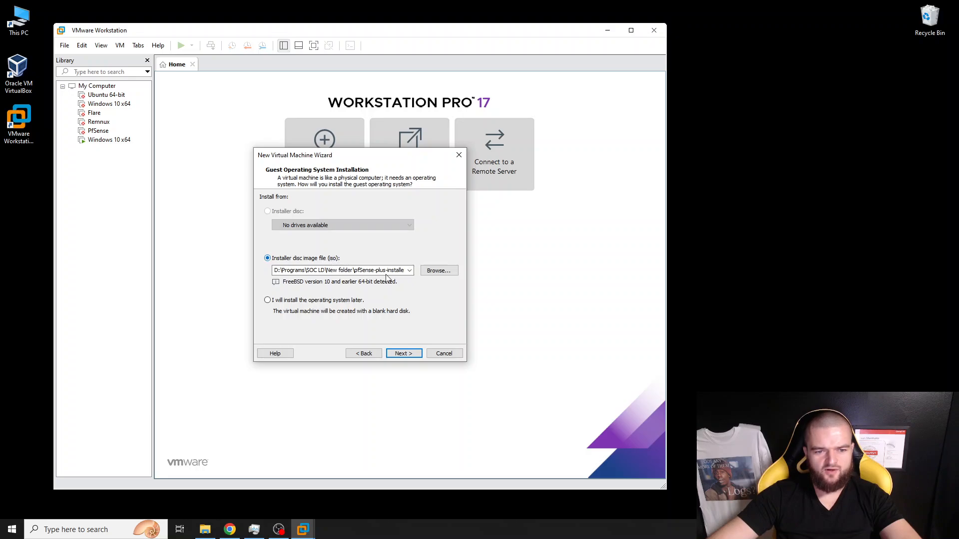
left_click(439, 270)
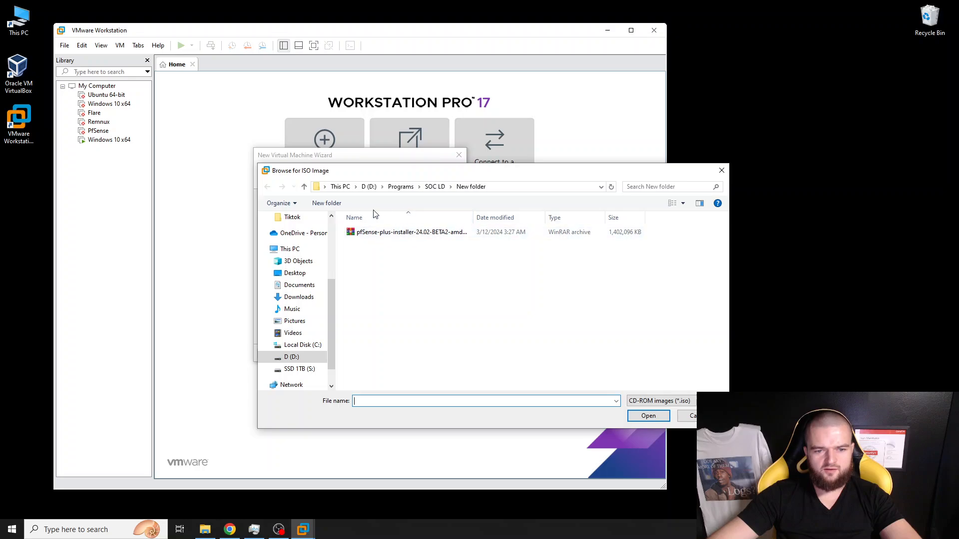
left_click(435, 187)
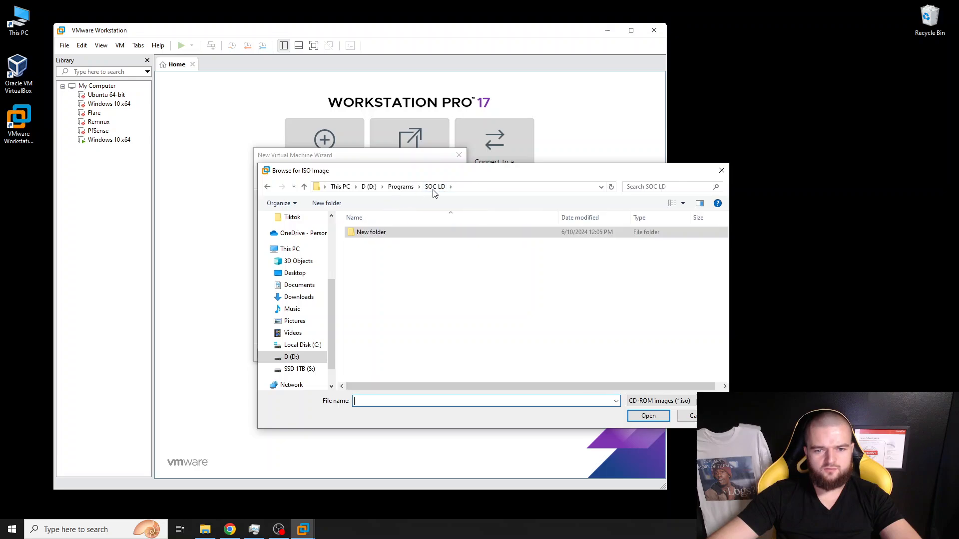
left_click(400, 188)
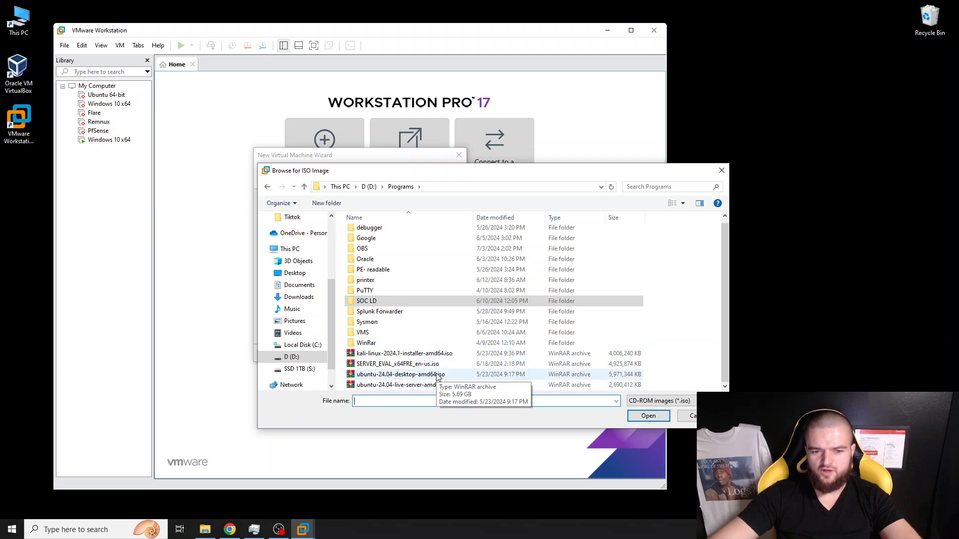
left_click(401, 375)
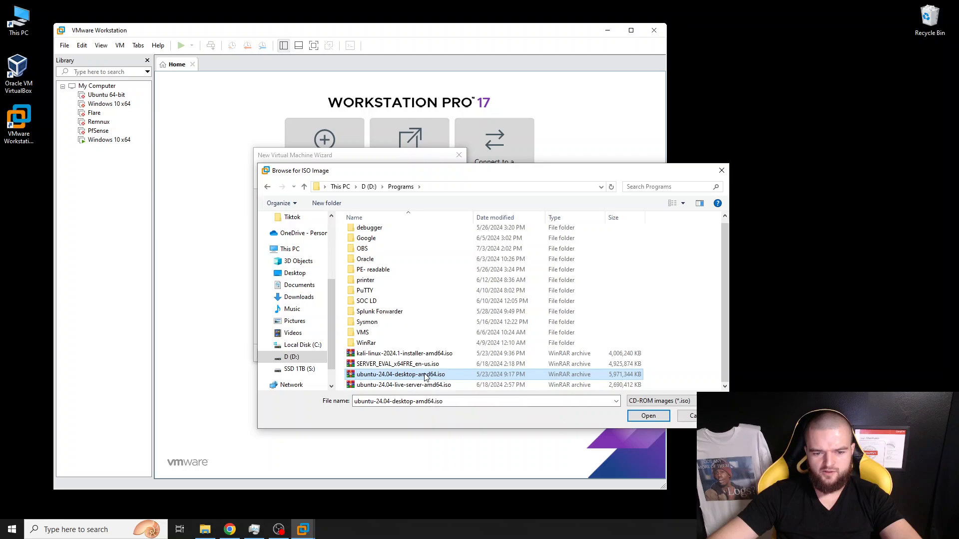
left_click(641, 417)
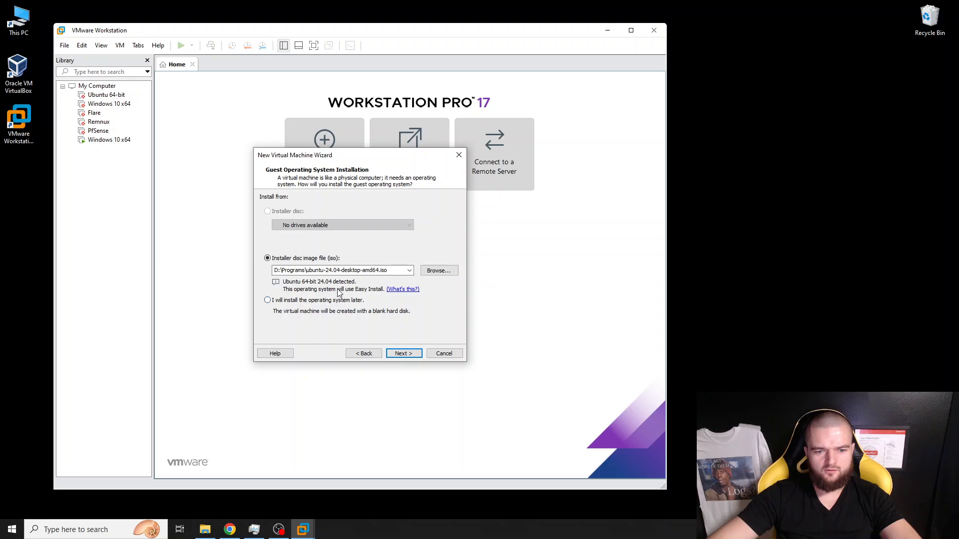
left_click(404, 353)
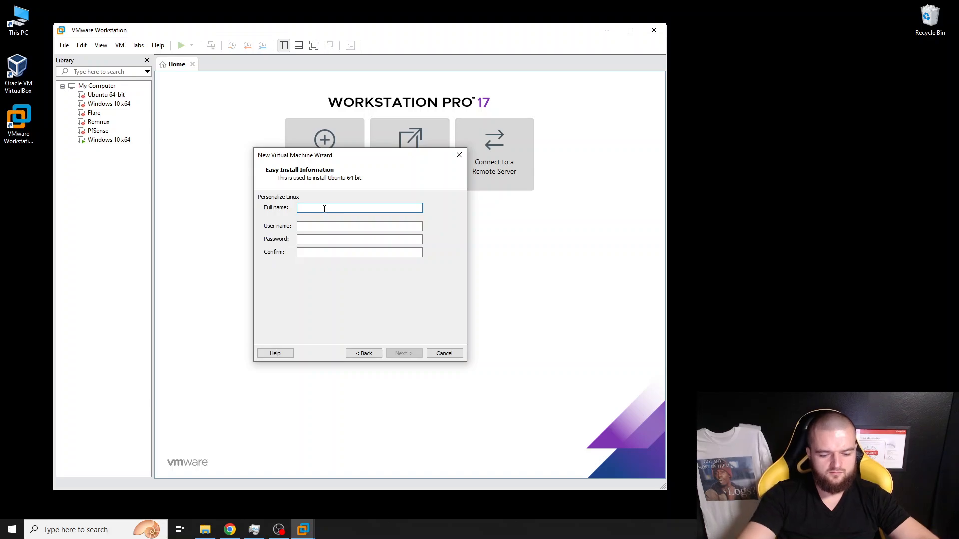
- Enter the Linux account's full name, user name and password in Easy Install, then continue
type("mosh,.")
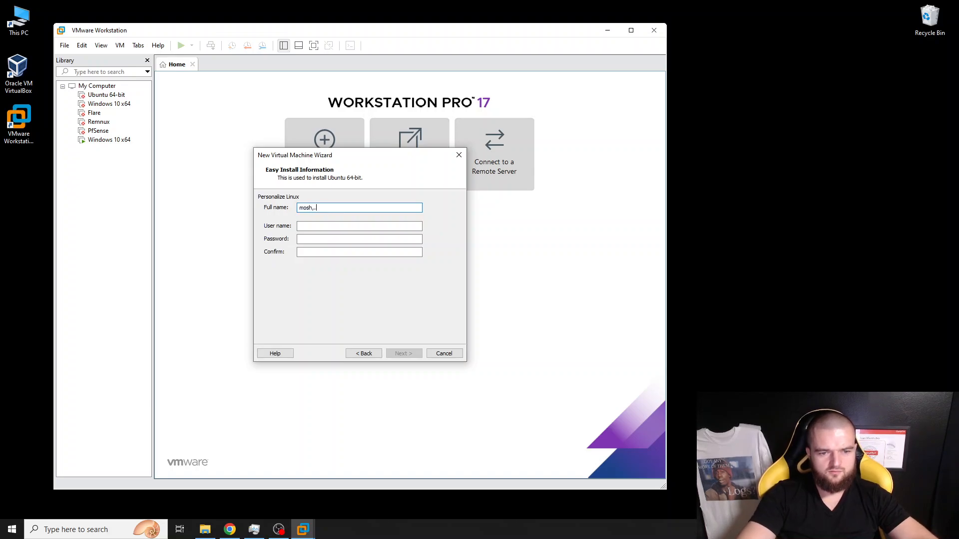
key("BackSpace")
key("BackSpace")
type(".cyber")
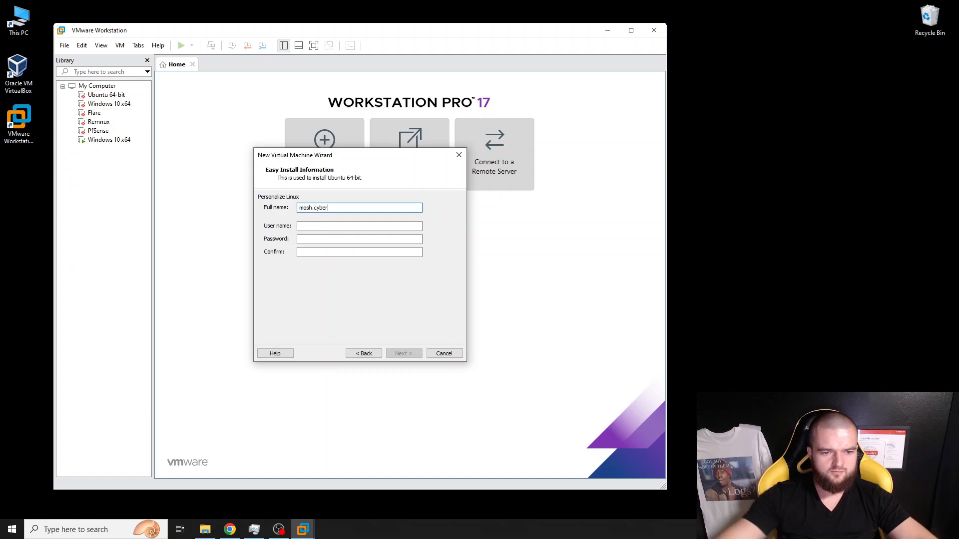
key("Tab")
type("mosh")
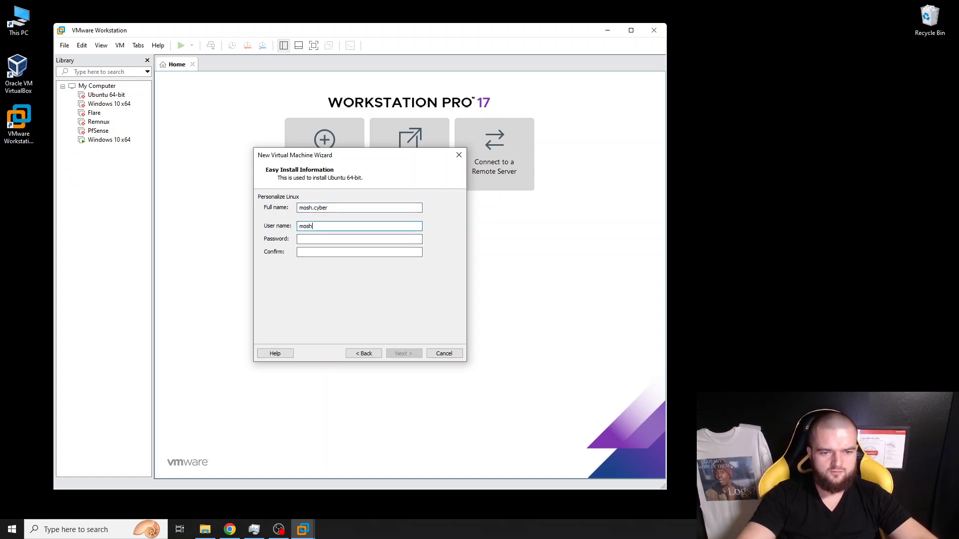
key("Tab")
type("••")
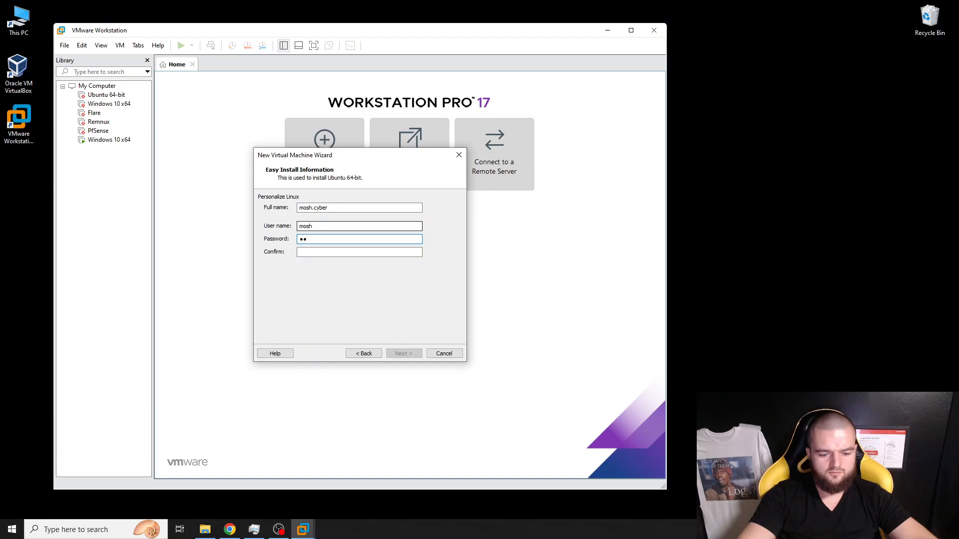
type("•••••")
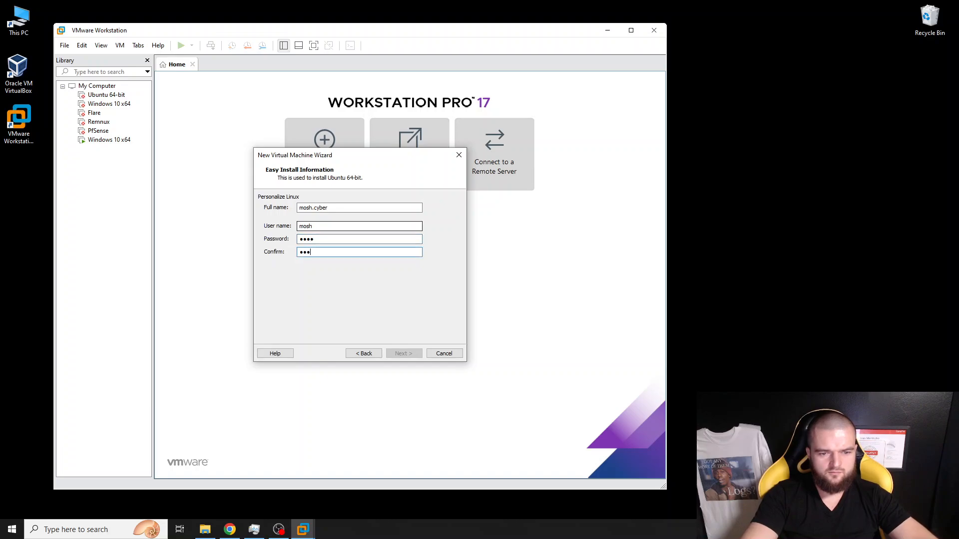
type("•")
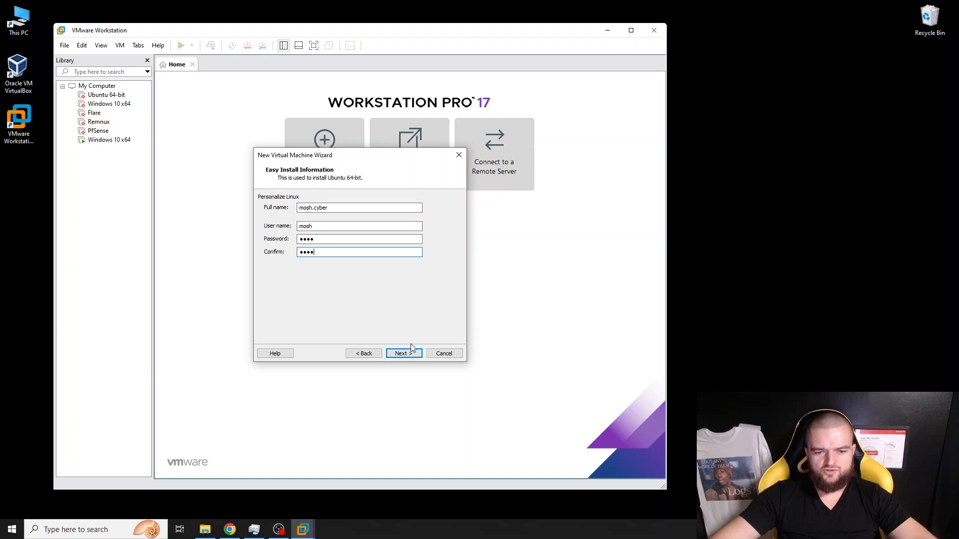
left_click(402, 354)
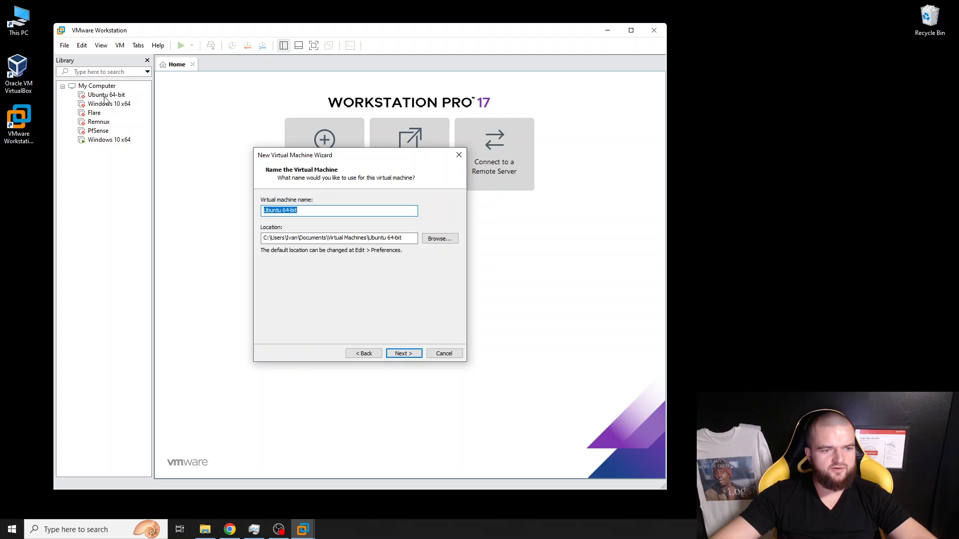
- Rename the machine to 'Ubuntu 64-bit 2.0' and store it in S:\VMs VMW
left_click(298, 210)
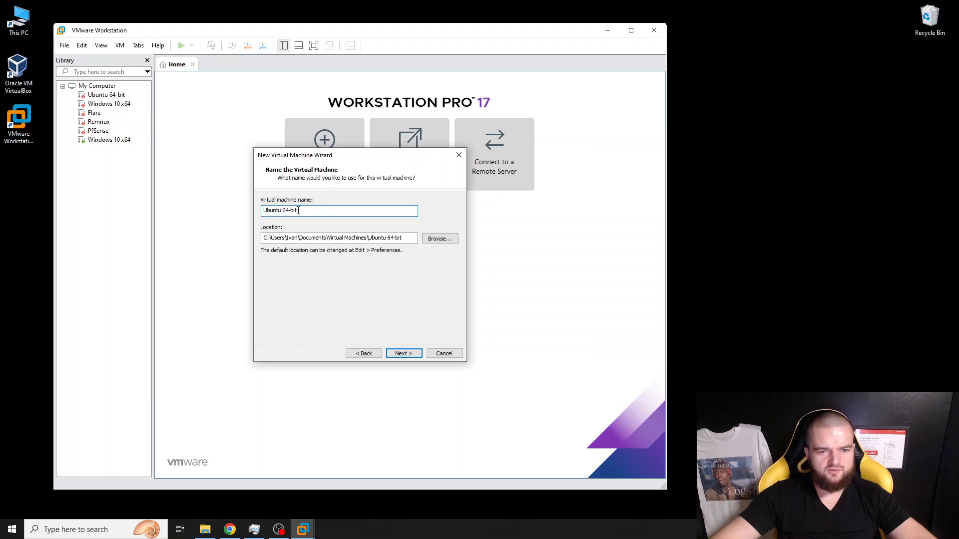
type("2.0")
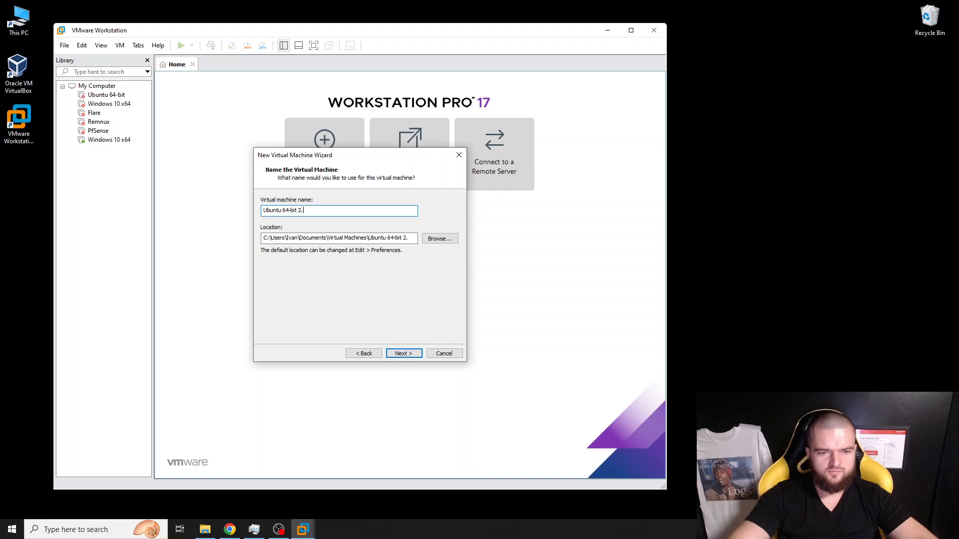
left_click(439, 238)
scroll(435, 238, "down", 2)
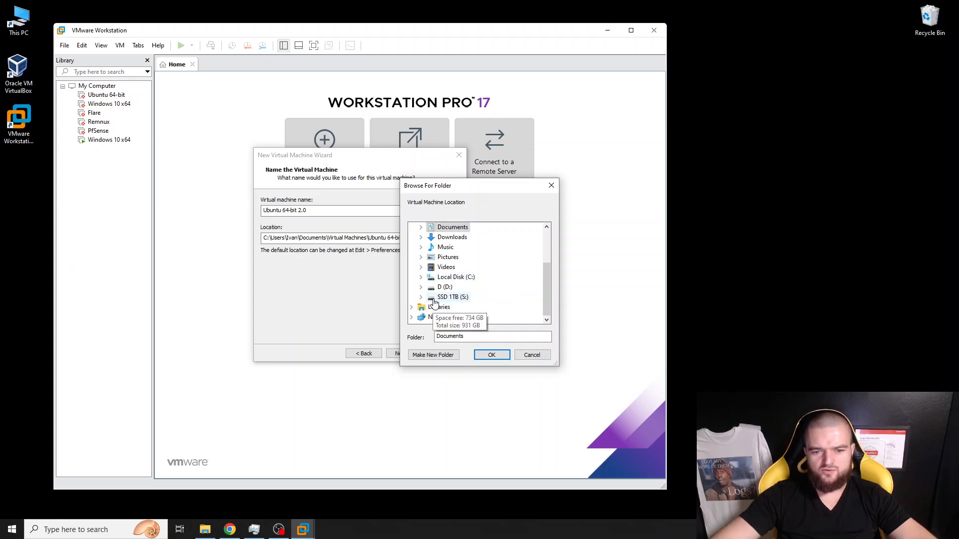
double_click(437, 297)
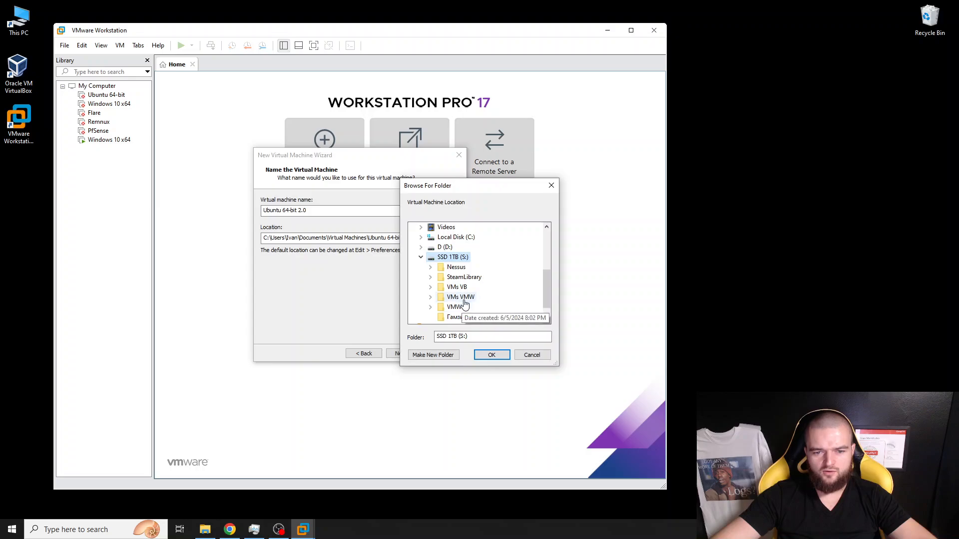
scroll(489, 299, "down", 1)
scroll(471, 307, "up", 1)
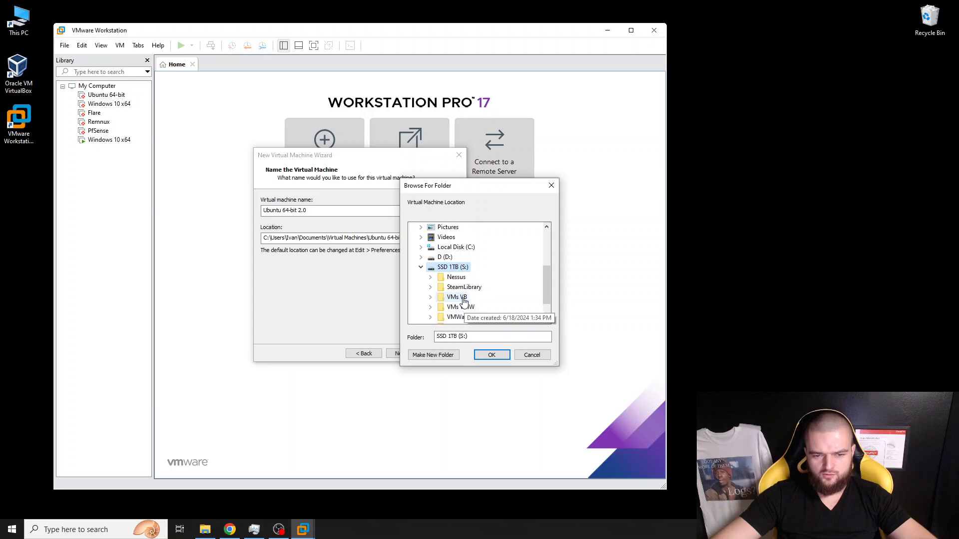
double_click(458, 317)
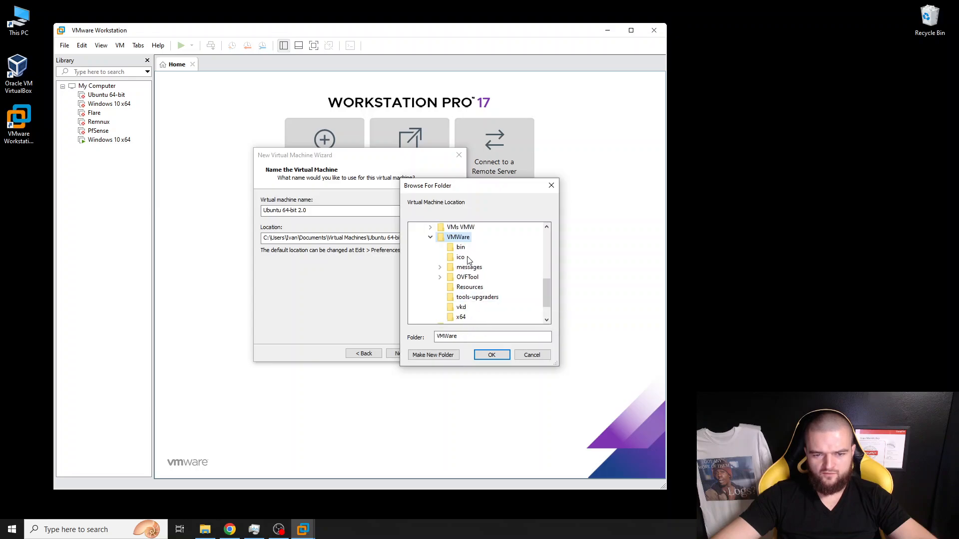
left_click(430, 238)
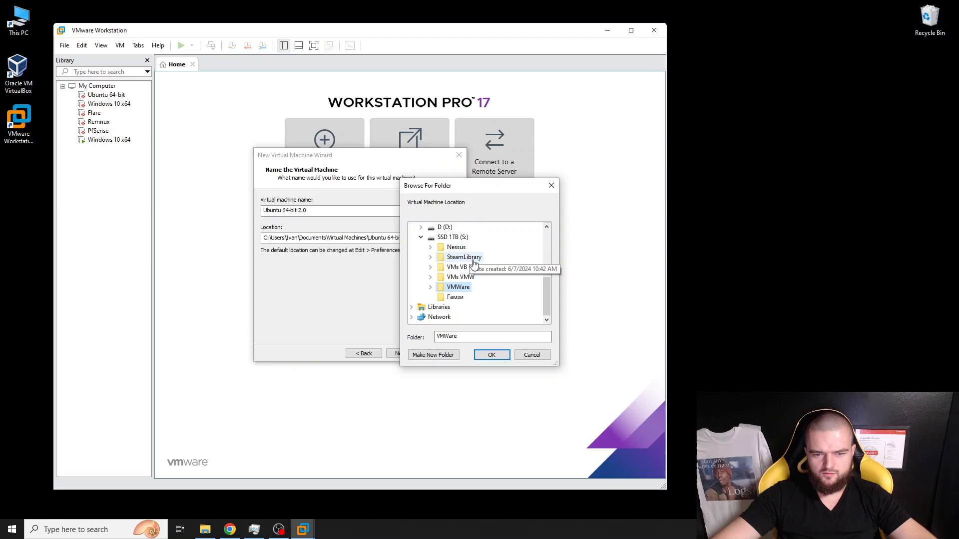
double_click(457, 278)
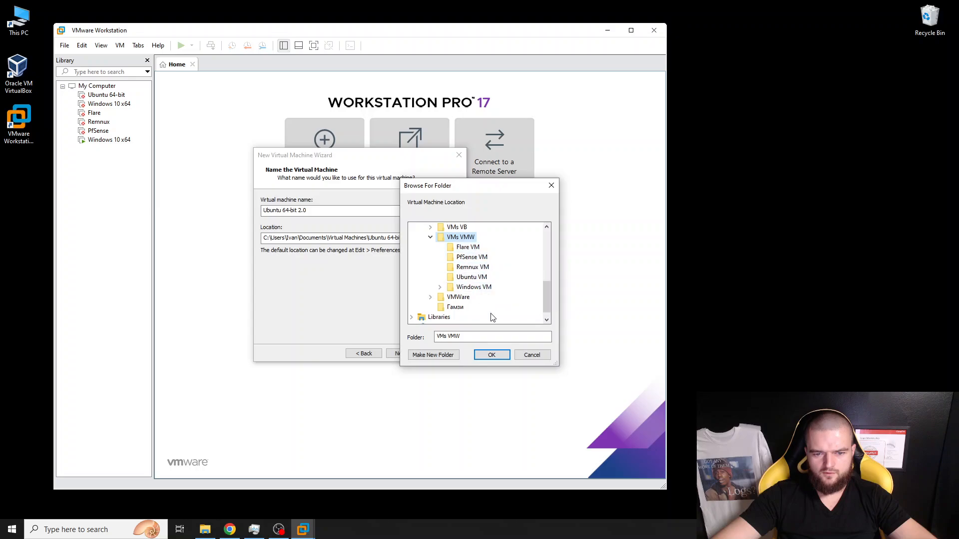
left_click(492, 354)
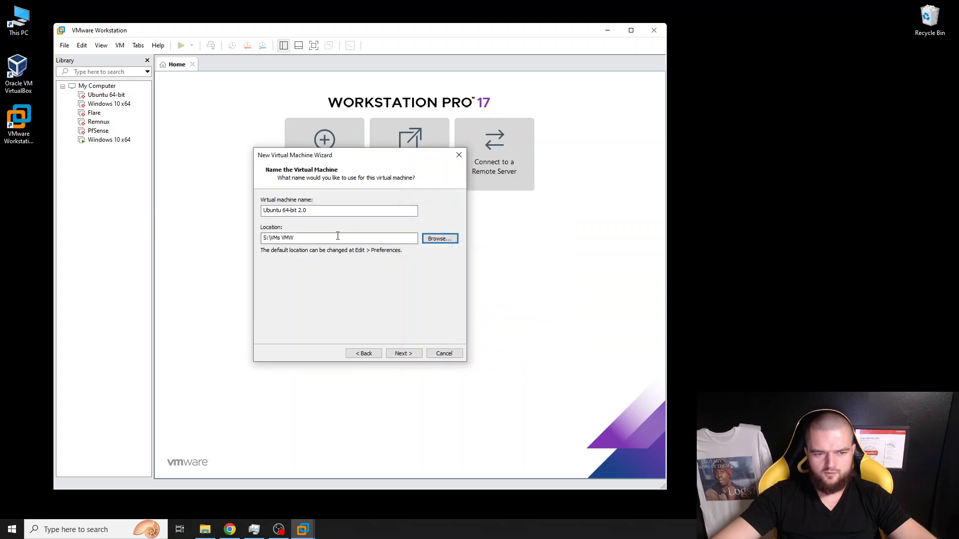
- Keep 2 processors with 1 core each and continue to the 4096 MB memory page
left_click(404, 354)
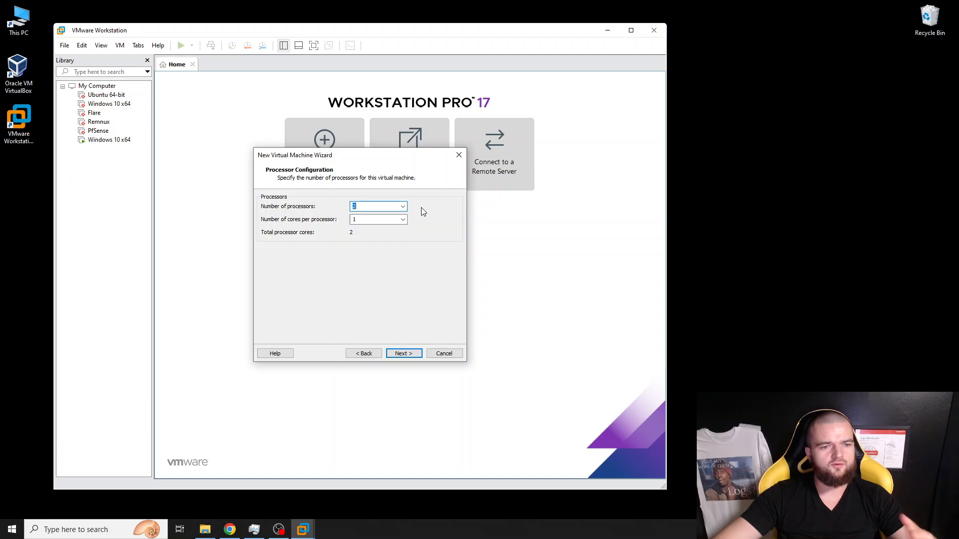
left_click(403, 206)
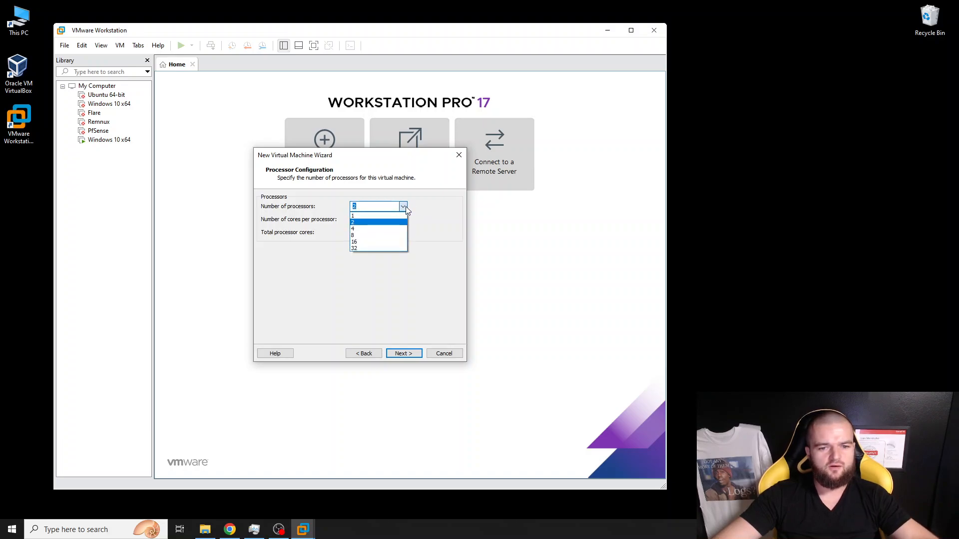
left_click(403, 207)
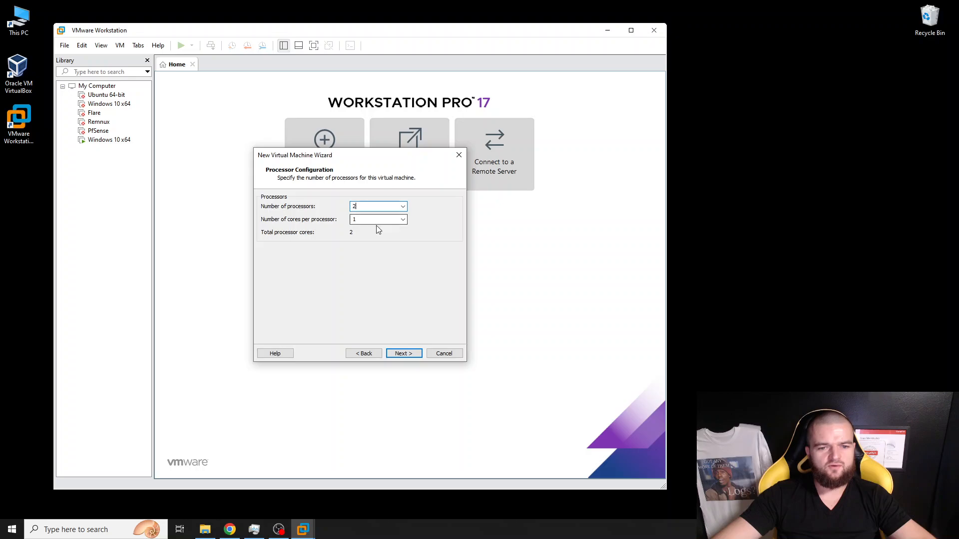
left_click(404, 207)
left_click(405, 207)
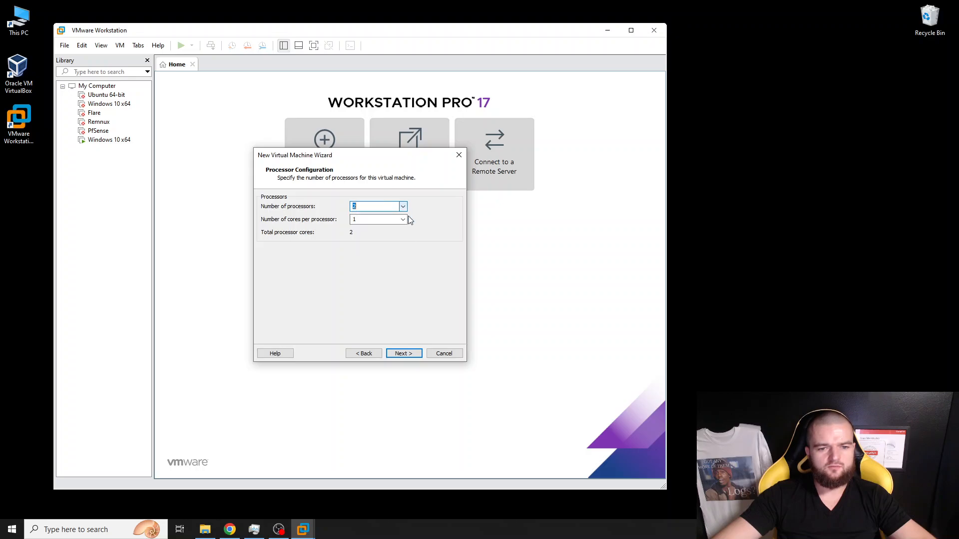
left_click(403, 354)
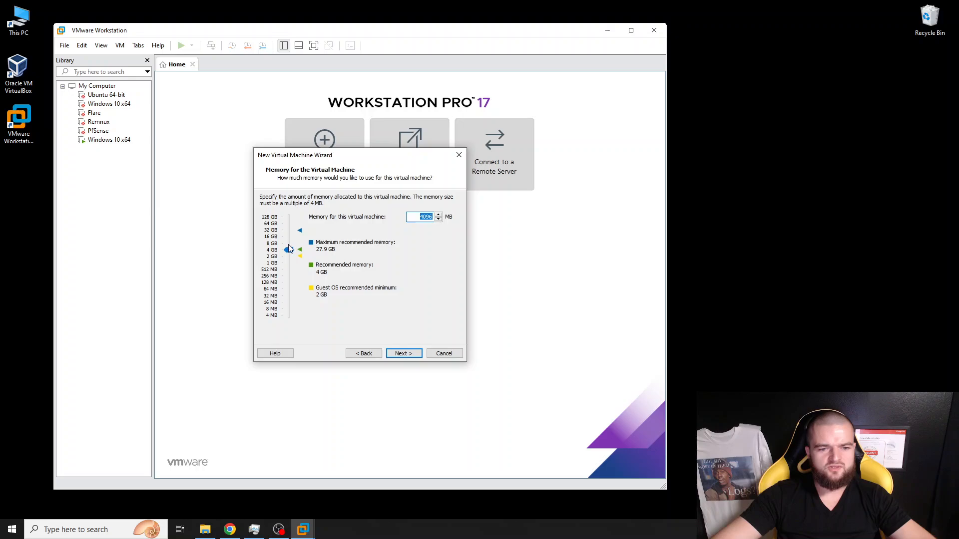
- Accept the 4096 MB memory, NAT, LSI Logic and SCSI defaults
left_click(406, 354)
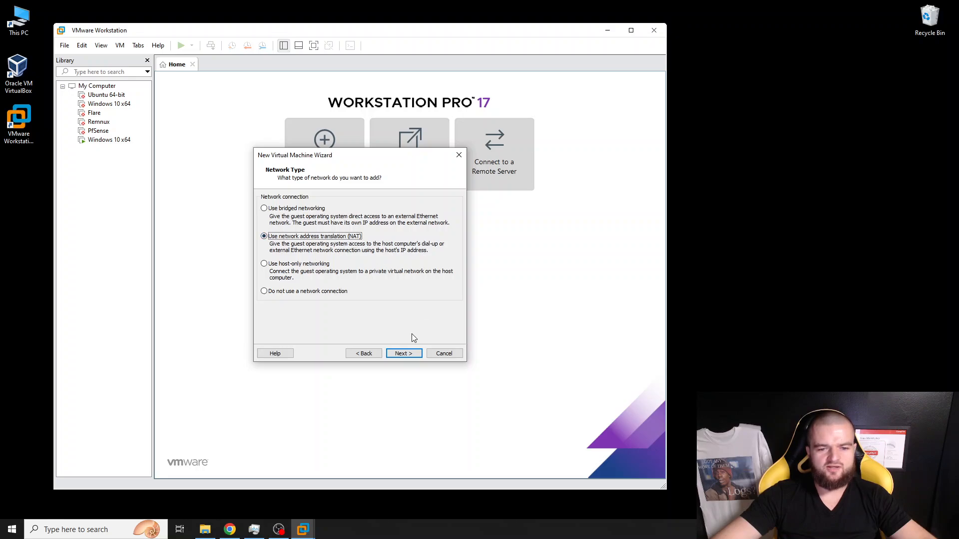
left_click(403, 353)
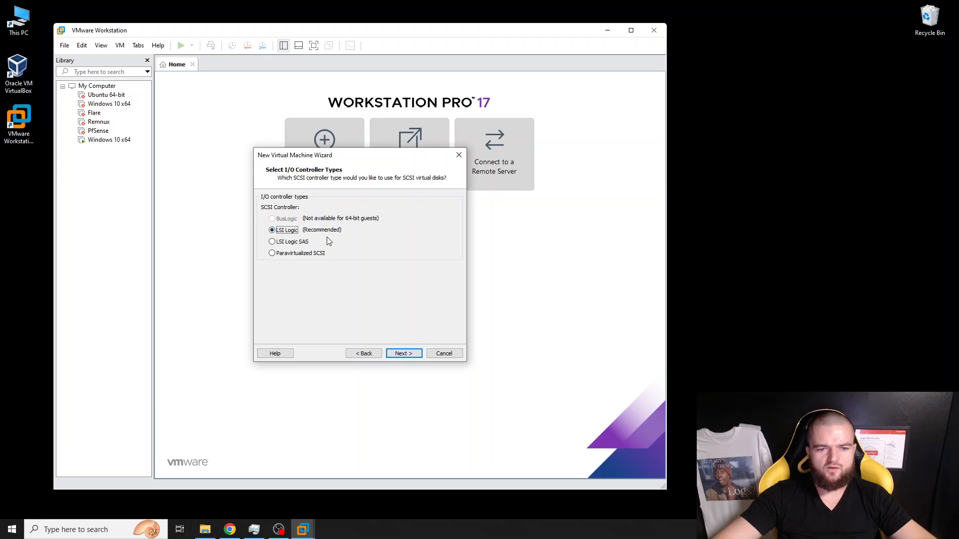
left_click(410, 354)
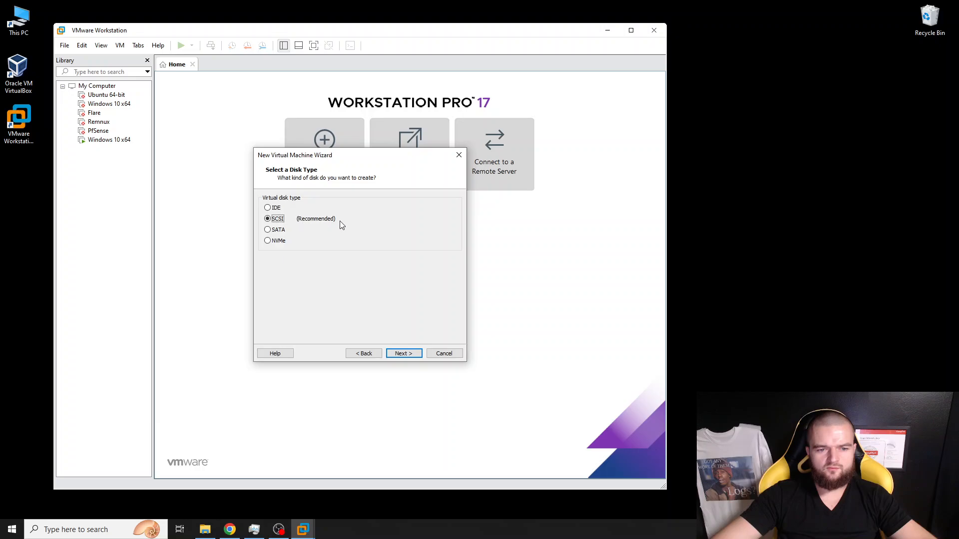
left_click(411, 354)
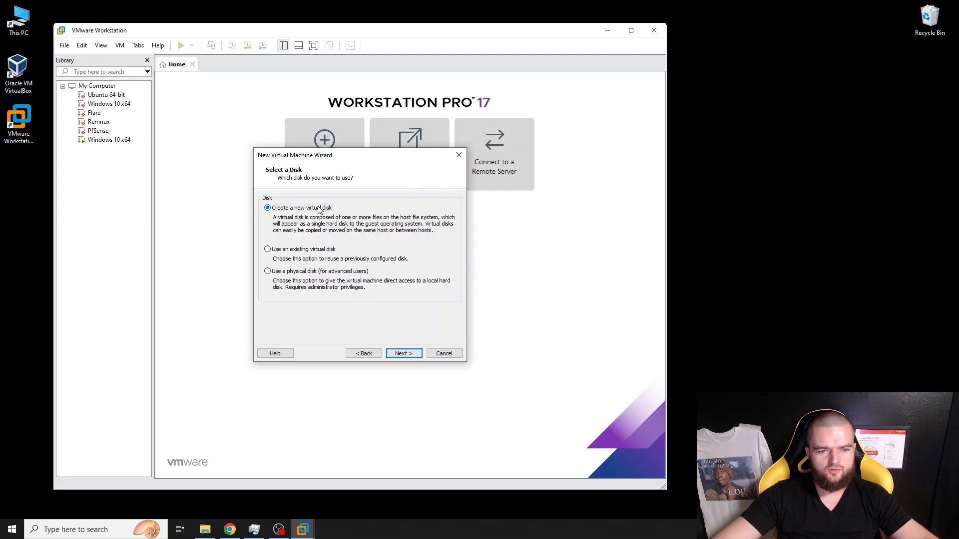
- Create a new 40 GB virtual disk split into multiple files, keeping the default .vmdk name
left_click(403, 354)
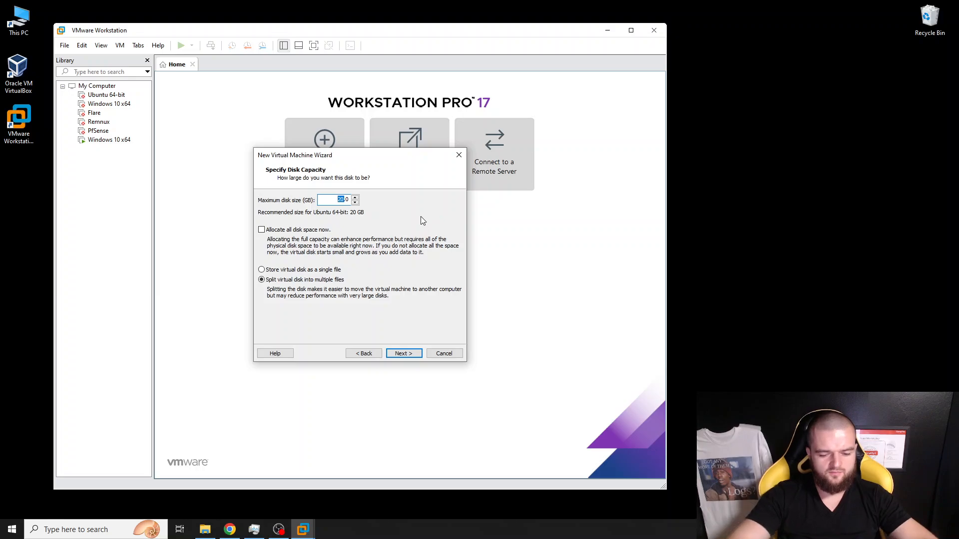
type("40")
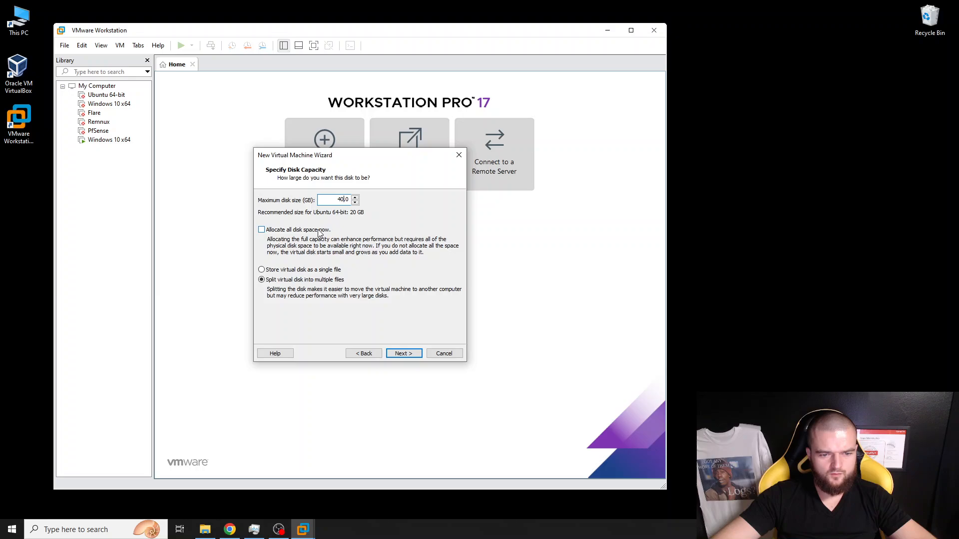
left_click(405, 357)
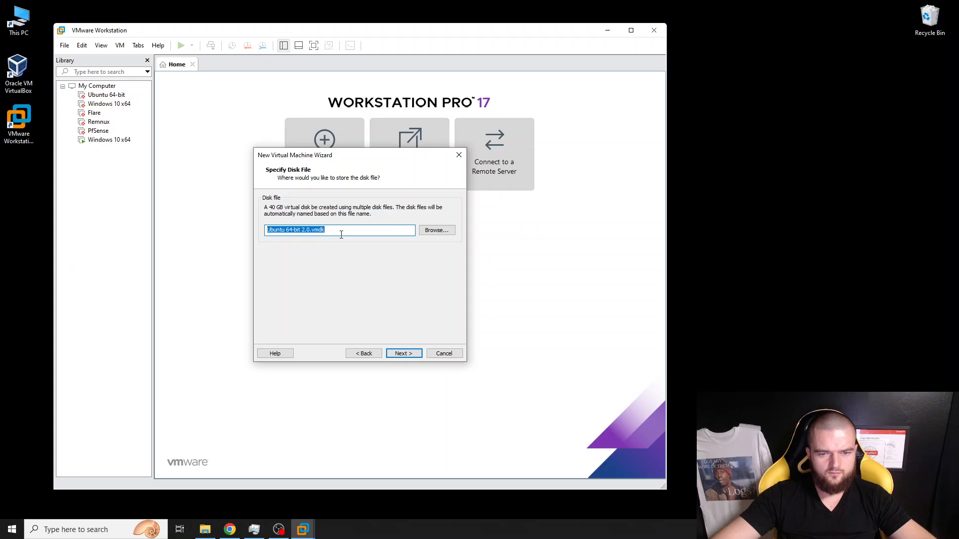
left_click(404, 355)
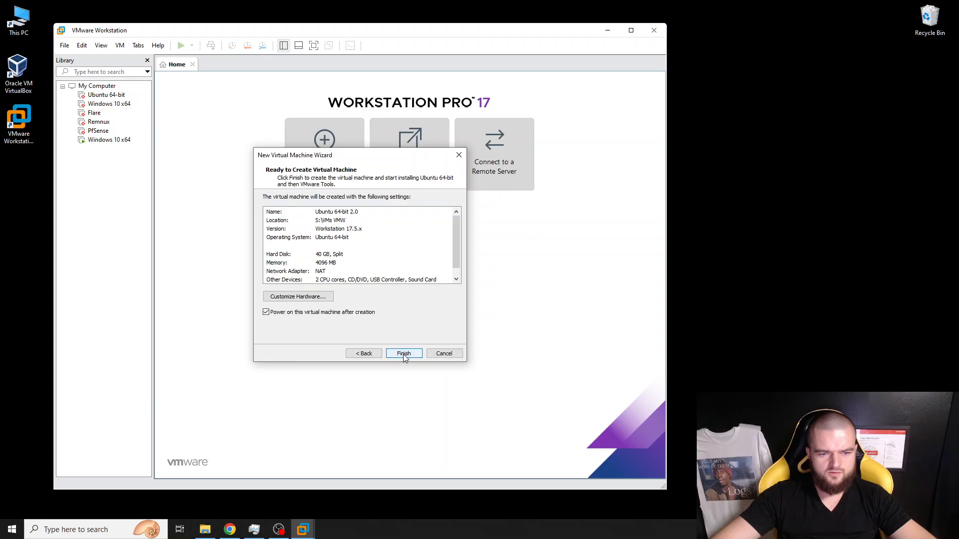
- Finish the wizard to power on Ubuntu 64-bit 2.0 and maximize the VMware window
left_click(403, 354)
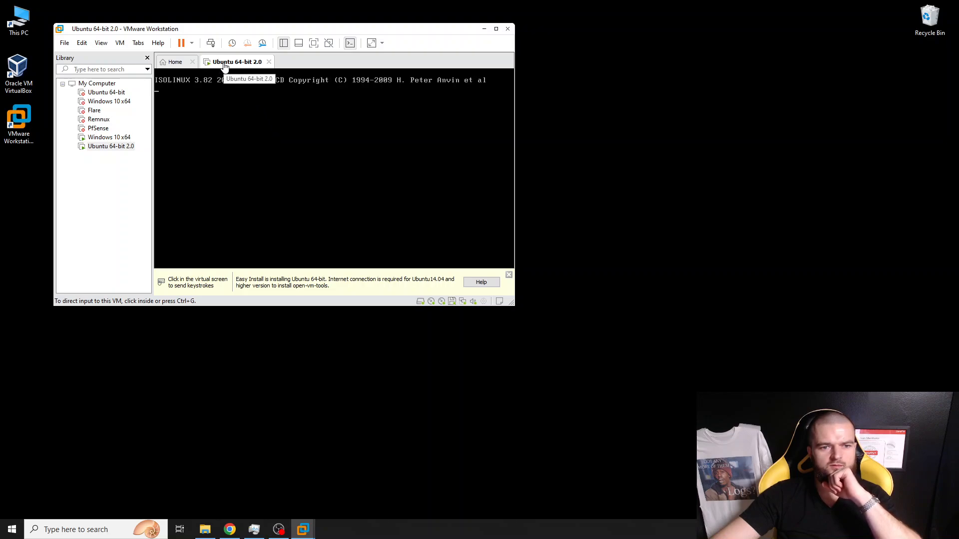
left_click(496, 28)
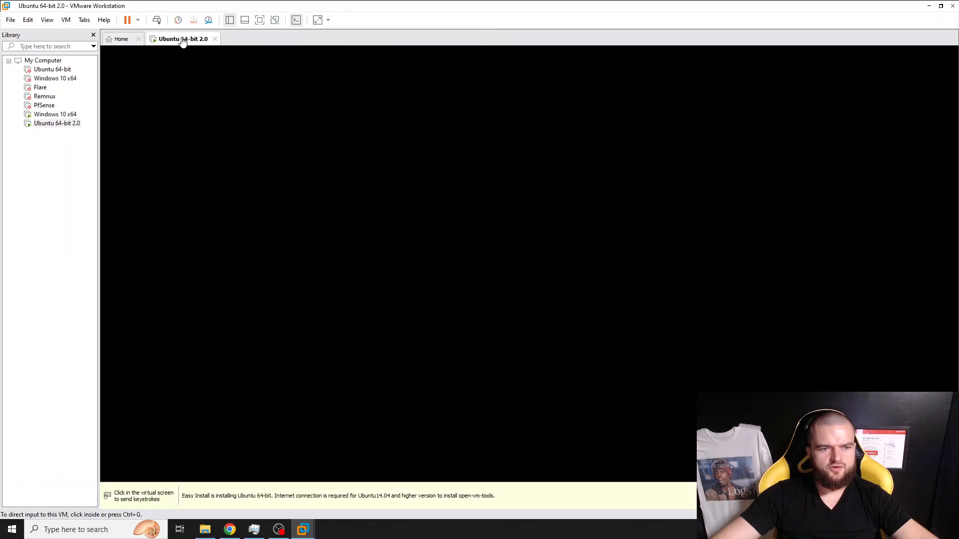
- Open the Ubuntu 64-bit 2.0 machine's settings and review its Processors, Network Adapter, USB and Display hardware
right_click(180, 40)
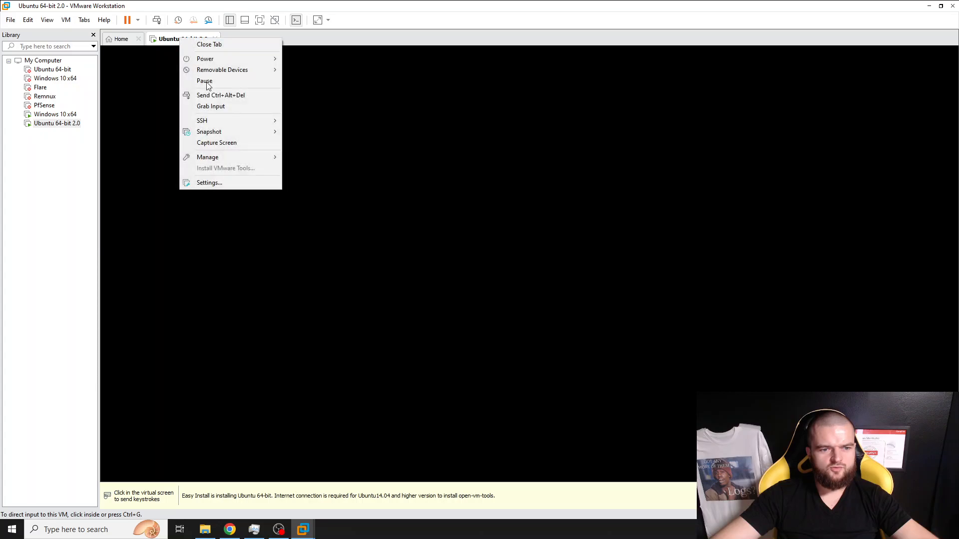
left_click(216, 183)
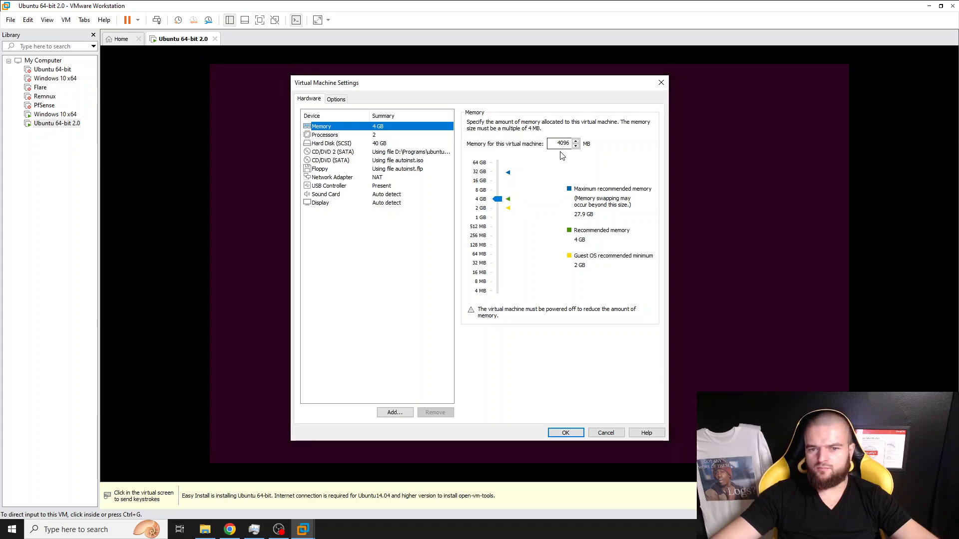
left_click(334, 136)
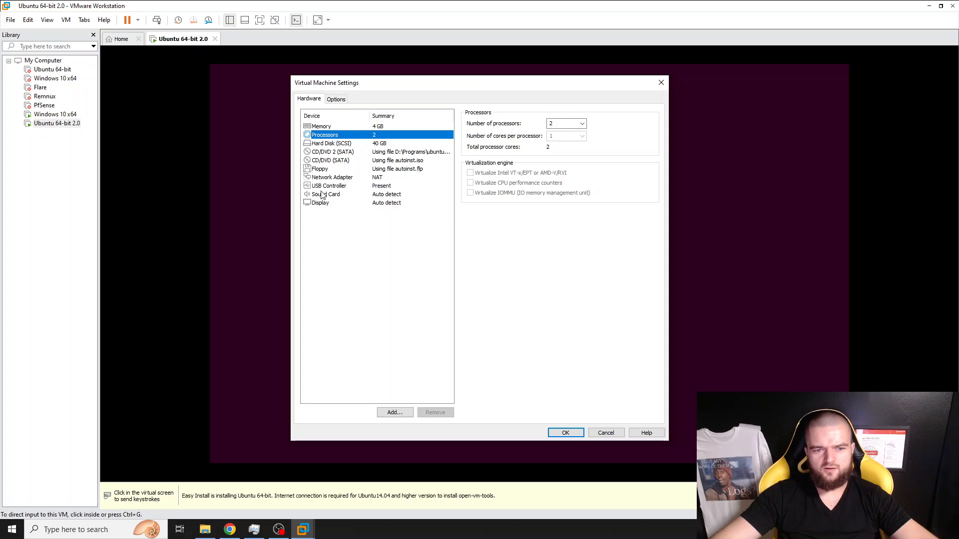
left_click(332, 179)
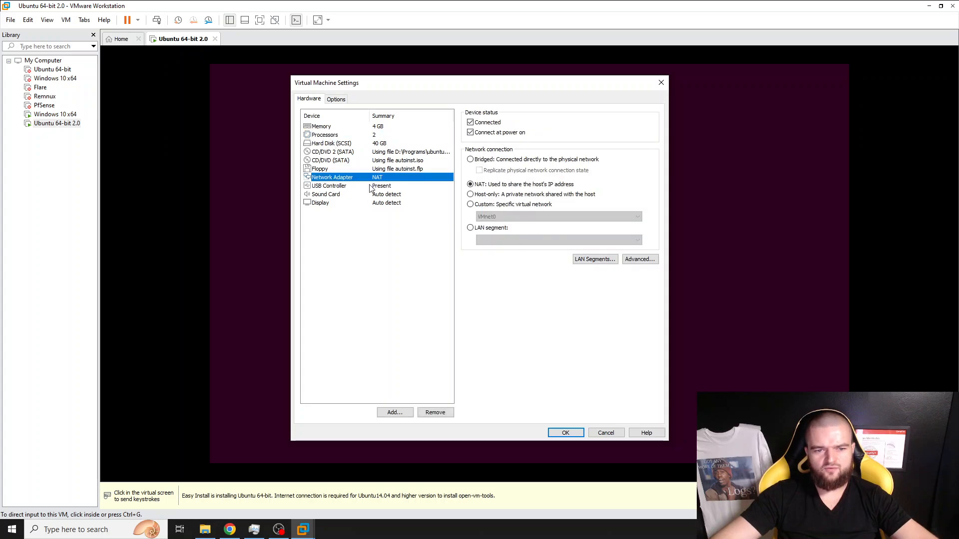
left_click(334, 187)
left_click(320, 203)
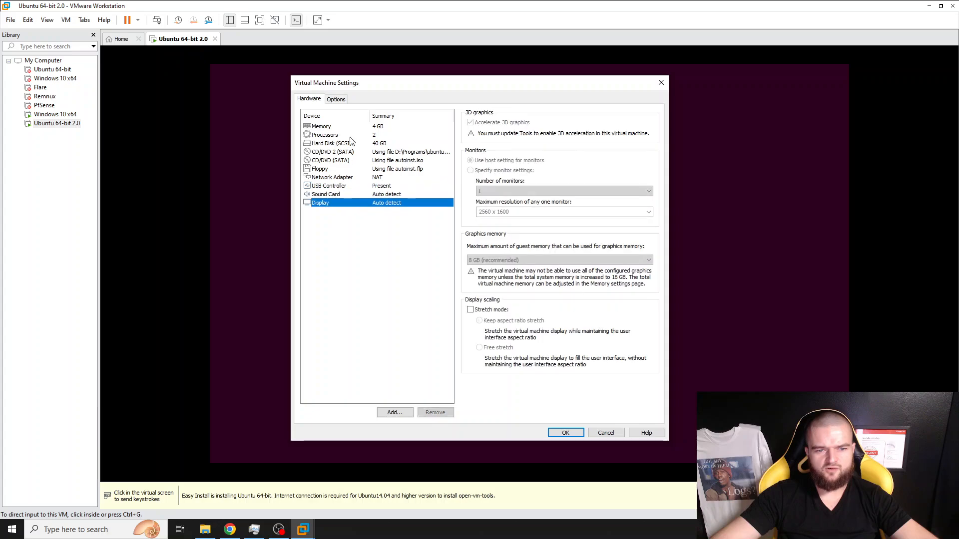
- Look over the Options tab's Guest Isolation settings, then close the settings window unchanged
left_click(332, 99)
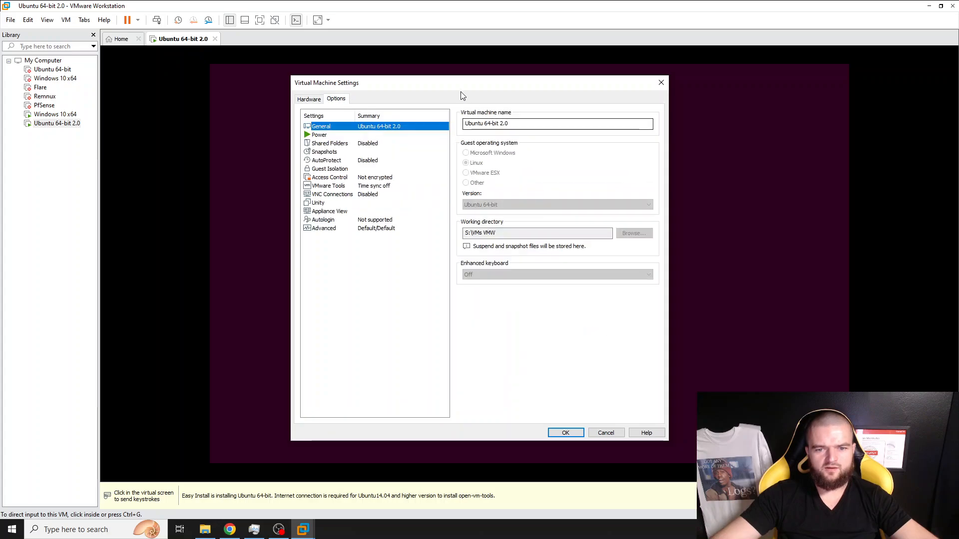
left_click_drag(623, 83, 633, 58)
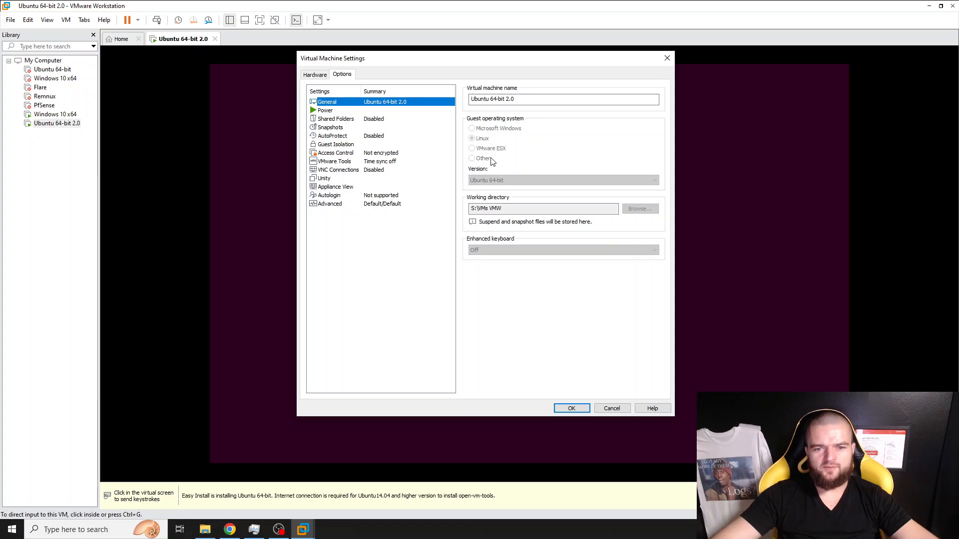
left_click(335, 145)
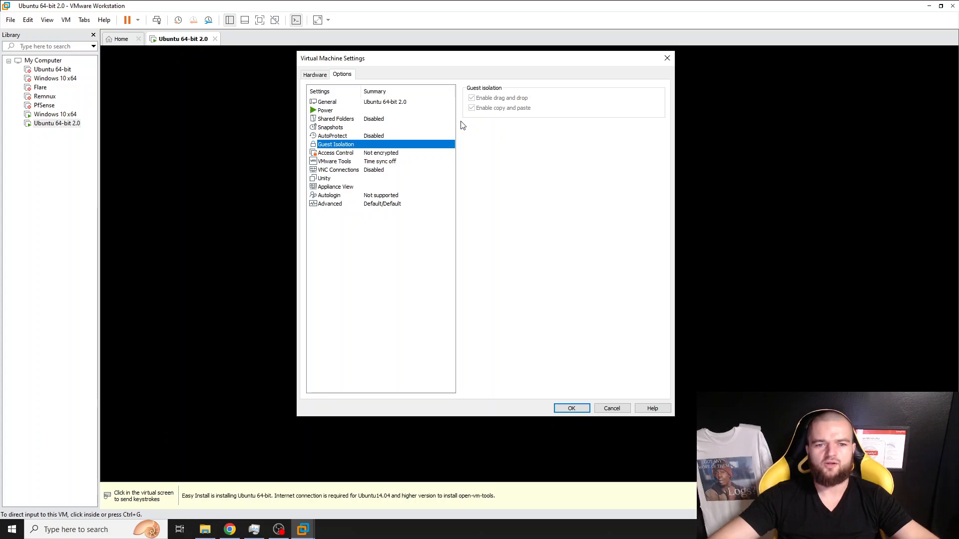
left_click(315, 76)
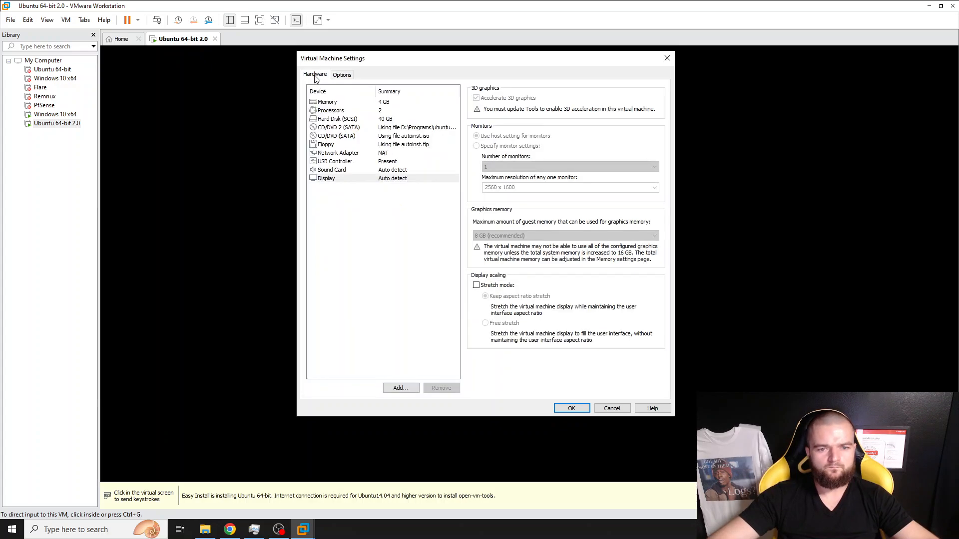
left_click(667, 58)
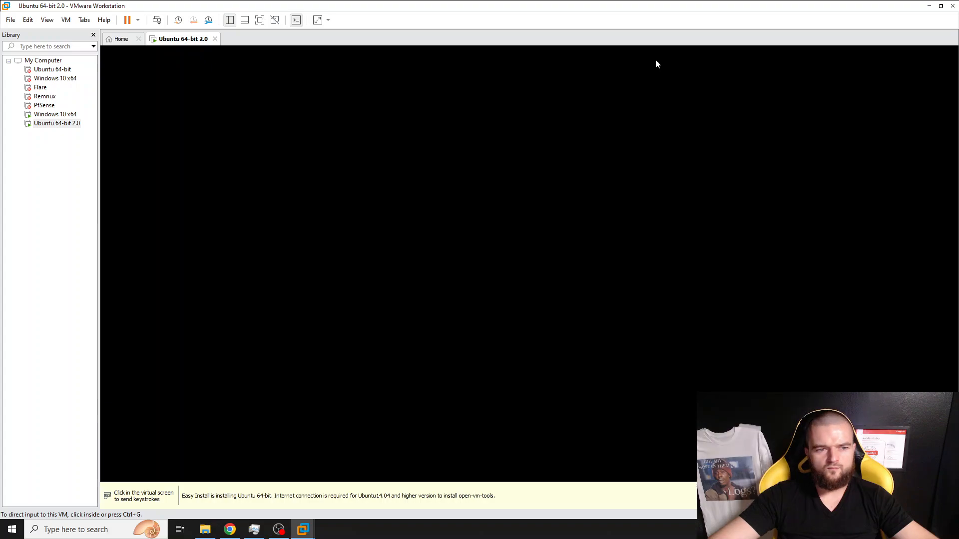
- Move input focus between host and VM until the Ubuntu installer's language welcome page appears
left_click(655, 59)
key("ctrl+alt")
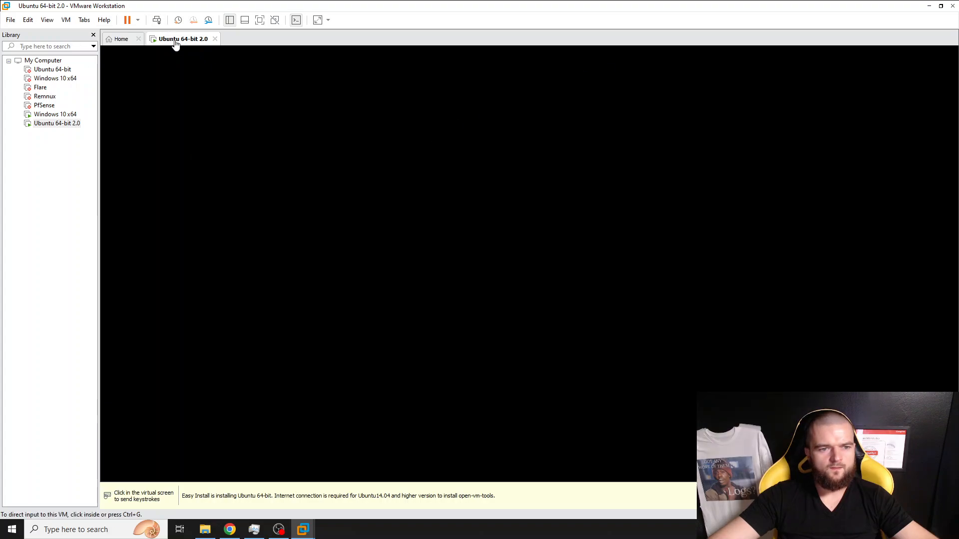
right_click(175, 42)
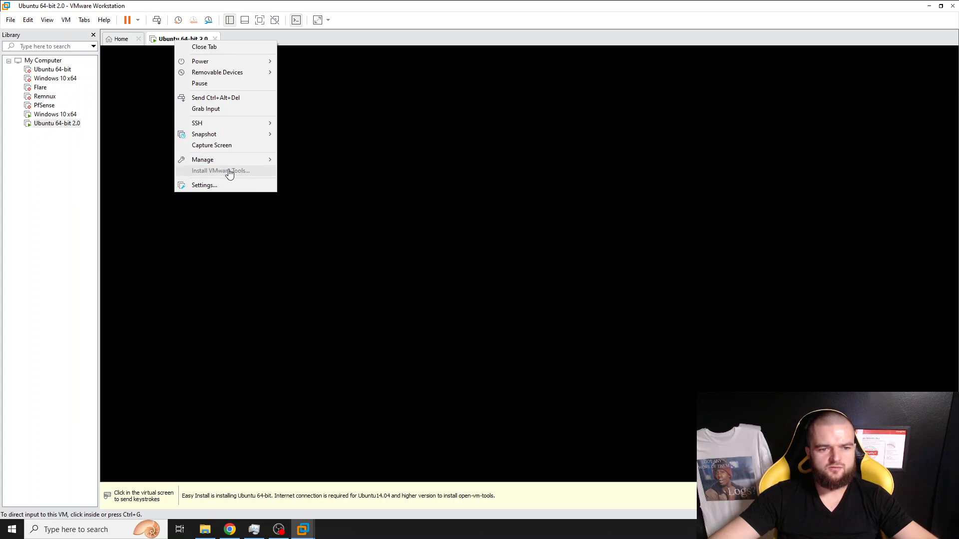
left_click(555, 177)
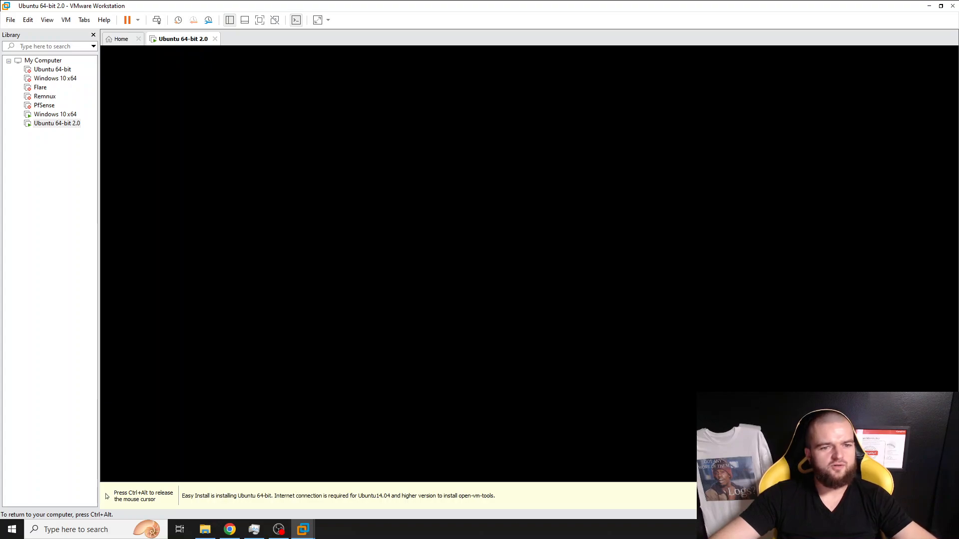
key("ctrl+alt")
key("ctrl+g")
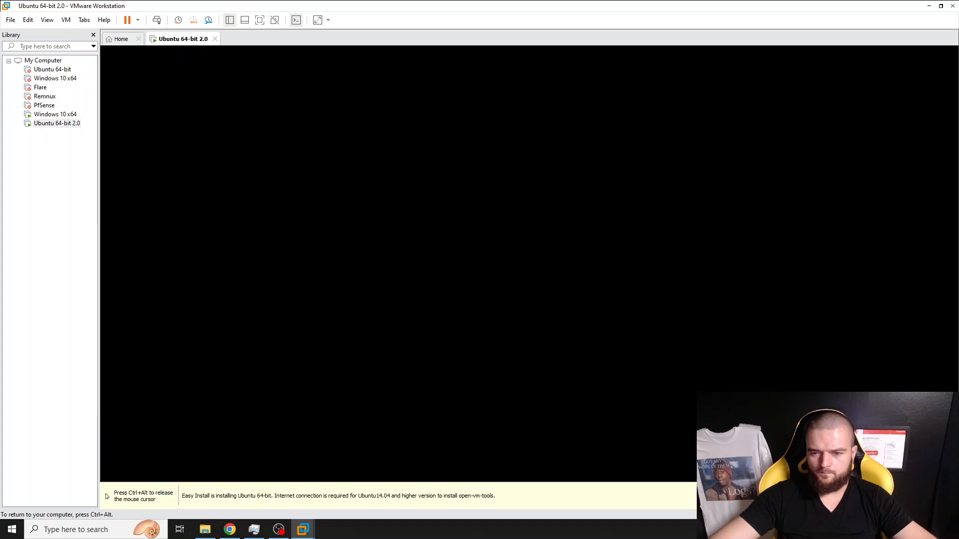
key("ctrl+alt")
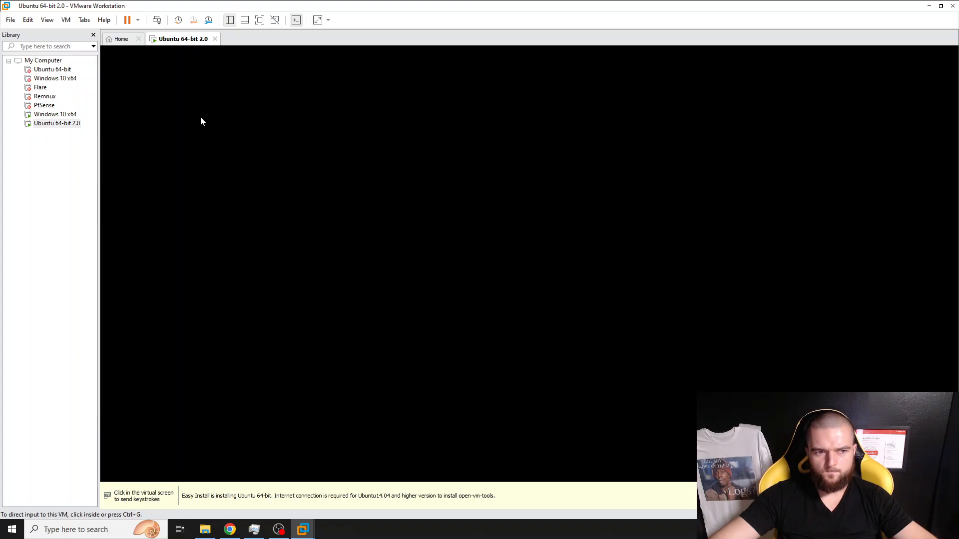
left_click(202, 120)
key("ctrl+alt")
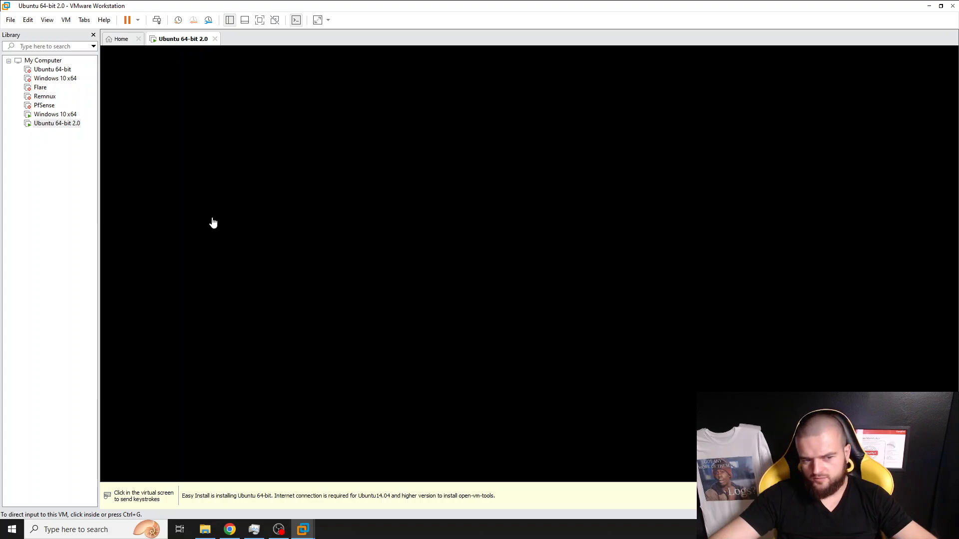
left_click(212, 220)
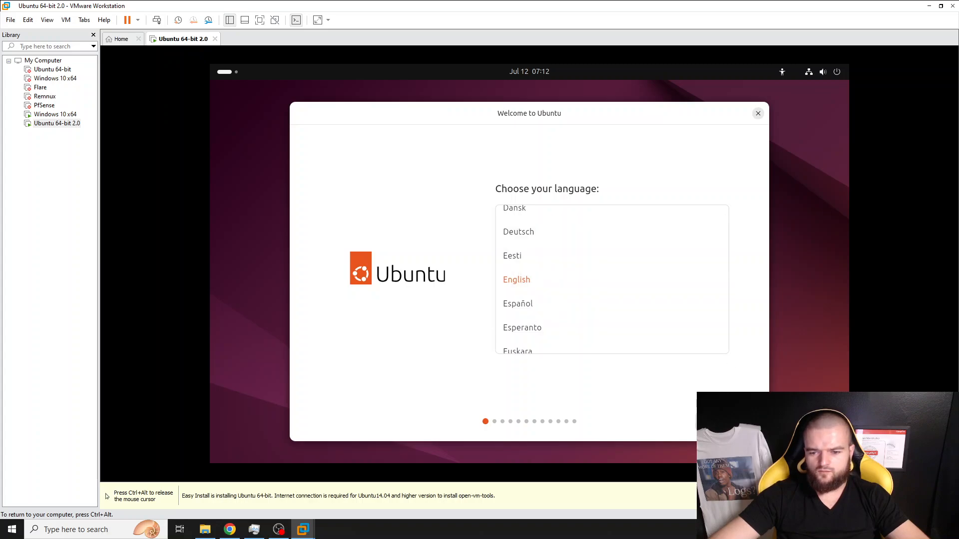
- Accept English, default accessibility, the English (US) keyboard and the wired internet connection
left_click(727, 421)
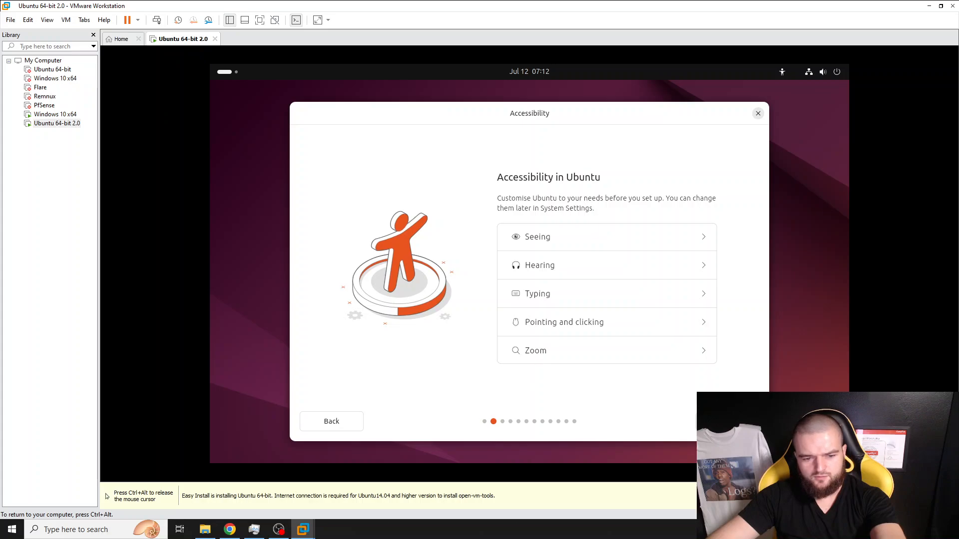
left_click(727, 422)
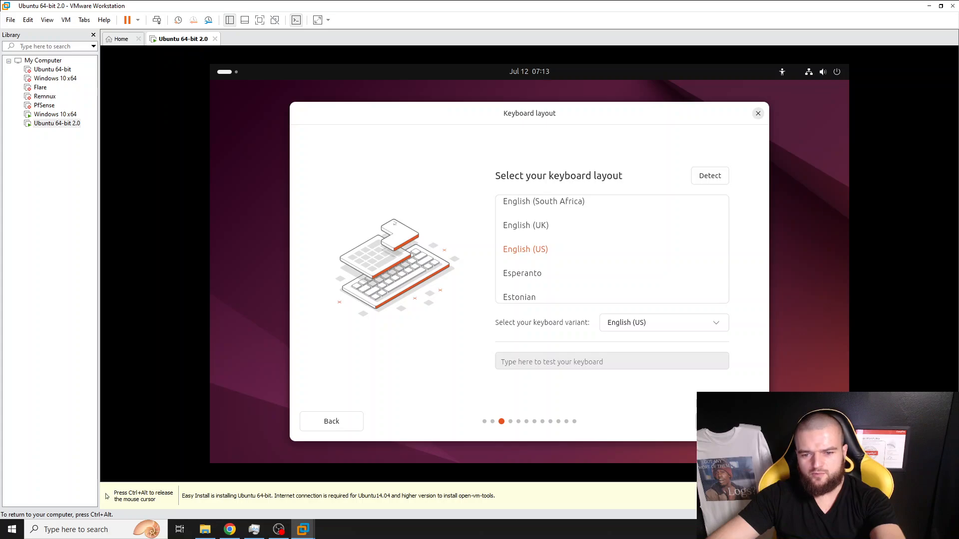
left_click(727, 421)
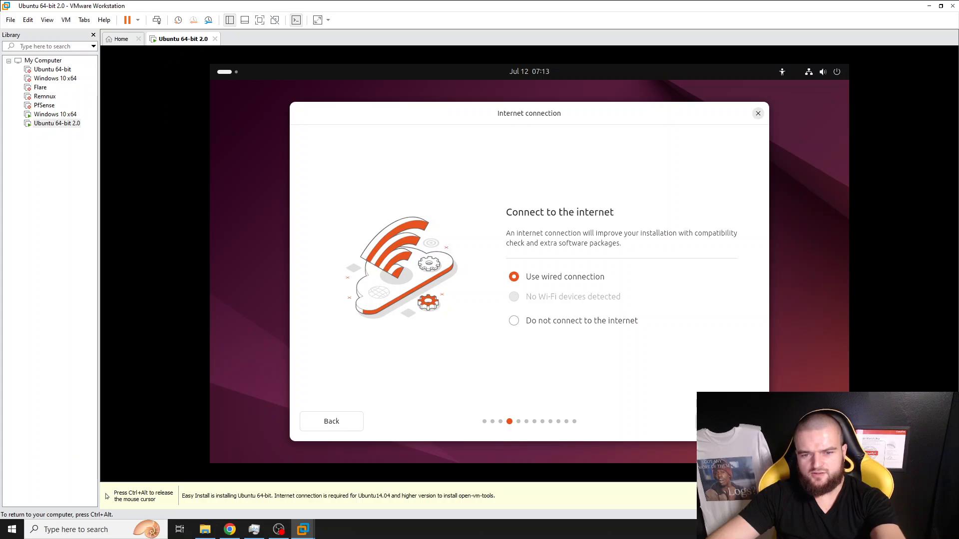
left_click(727, 421)
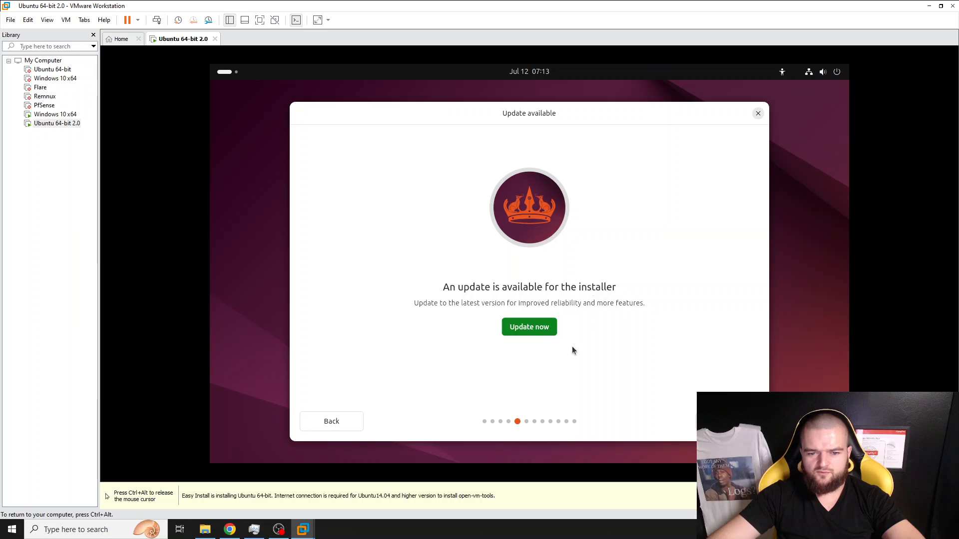
- Update the installer, choose Install Ubuntu, and pick Interactive installation
left_click(530, 328)
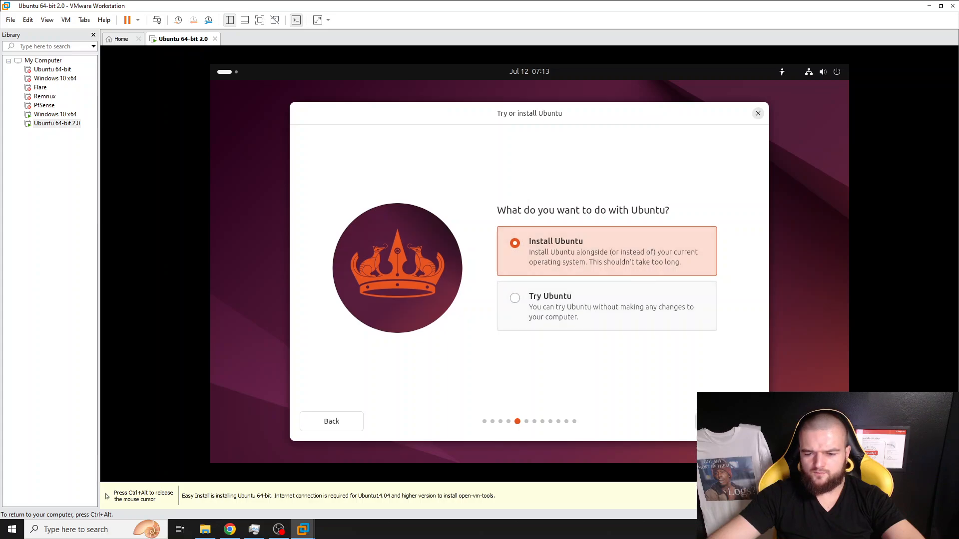
left_click(727, 421)
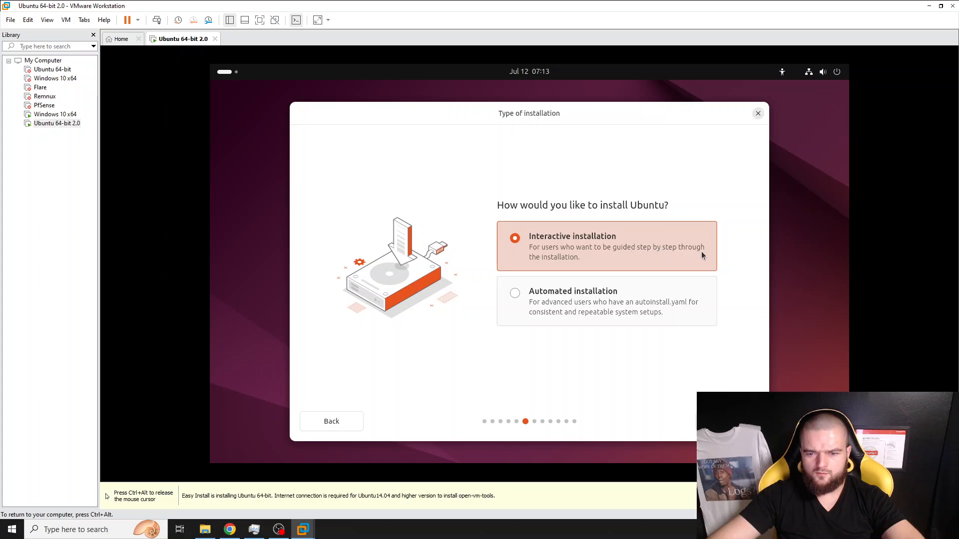
left_click(524, 312)
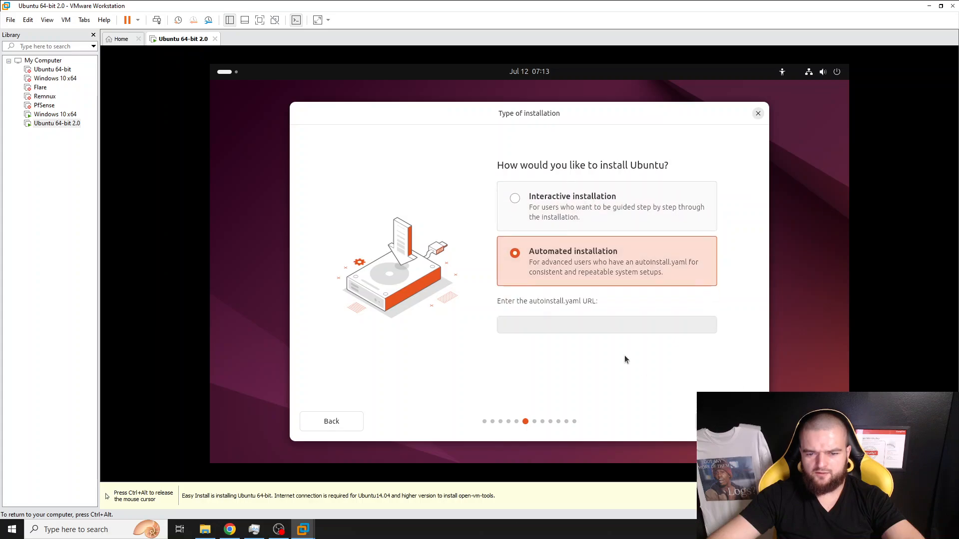
left_click(561, 188)
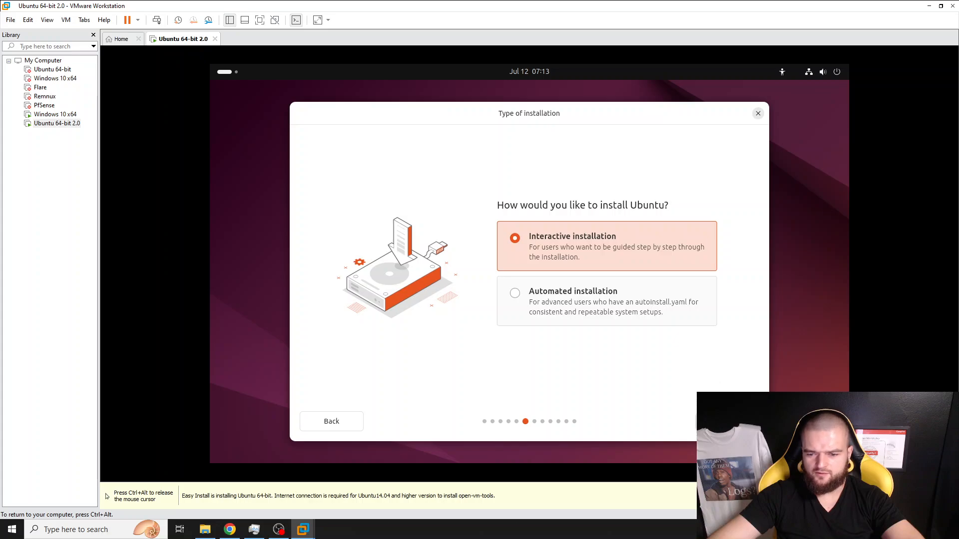
left_click(727, 422)
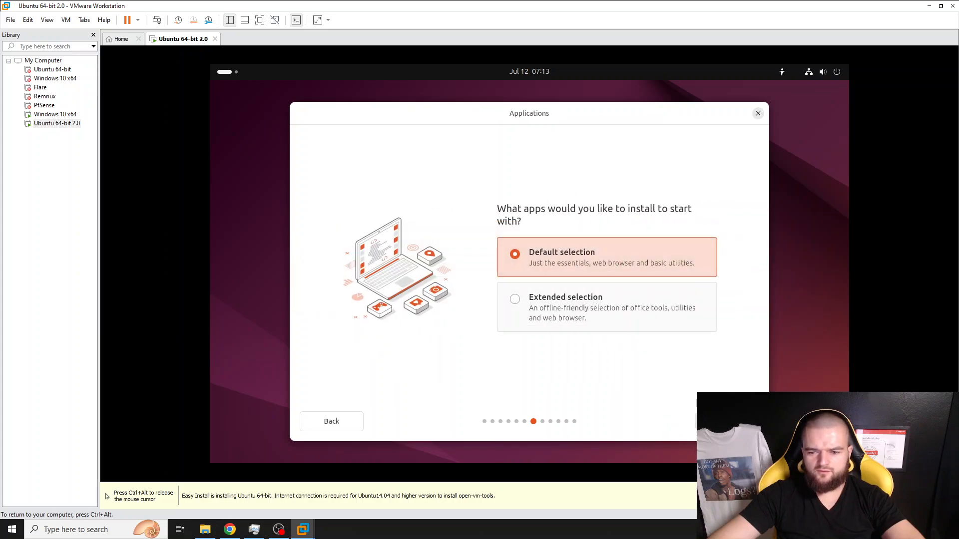
- Keep Default selection apps, leave proprietary extras unchecked, and choose Erase disk and install Ubuntu
left_click(727, 422)
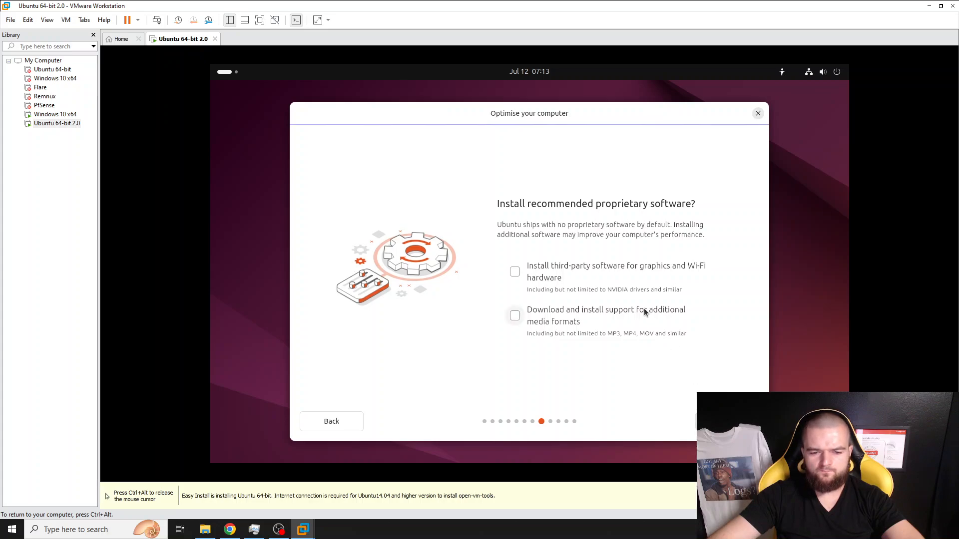
left_click(727, 421)
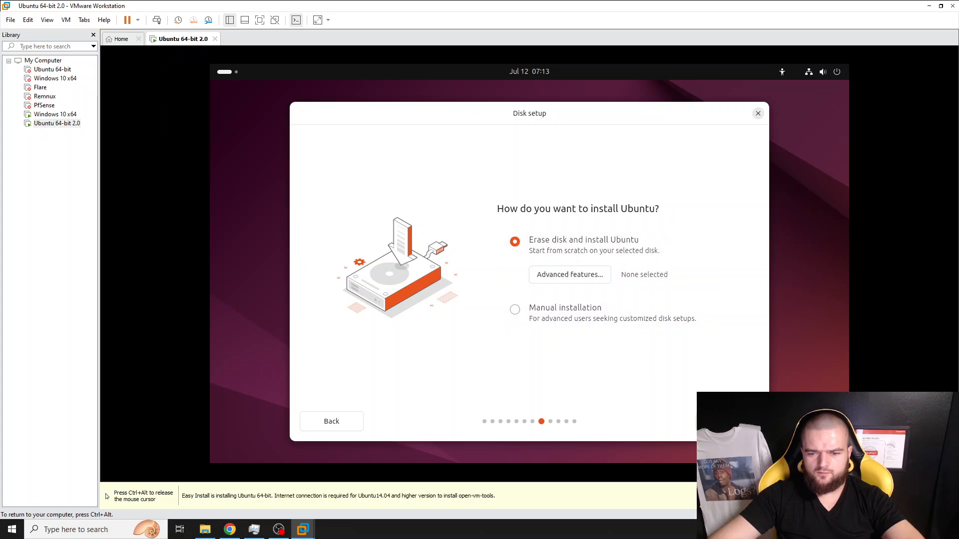
left_click(727, 422)
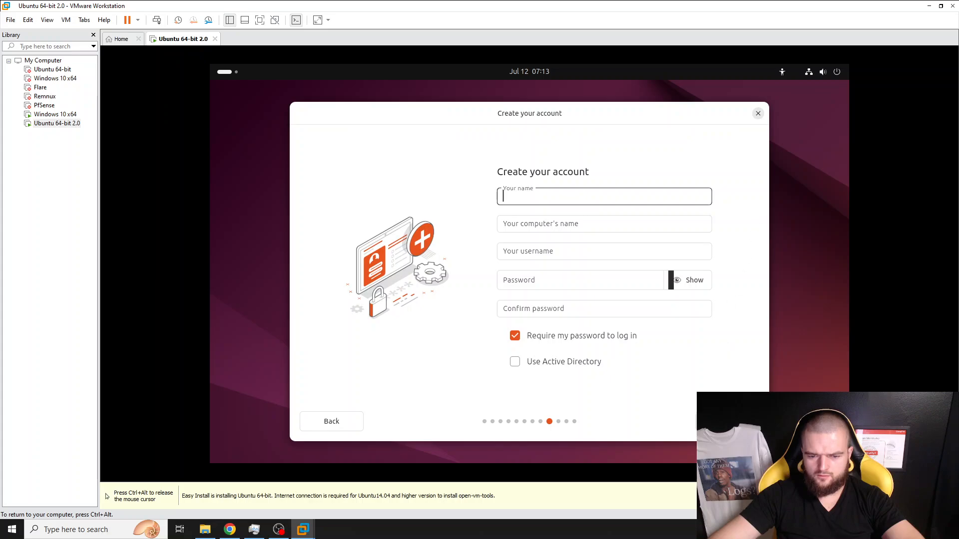
- Keep password login required and enter the account holder's name
left_click(563, 343)
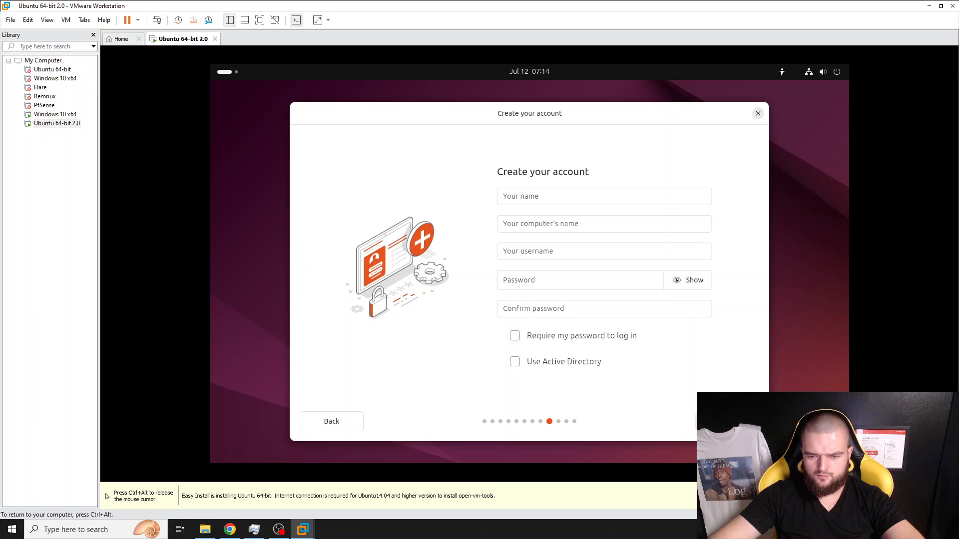
left_click(571, 340)
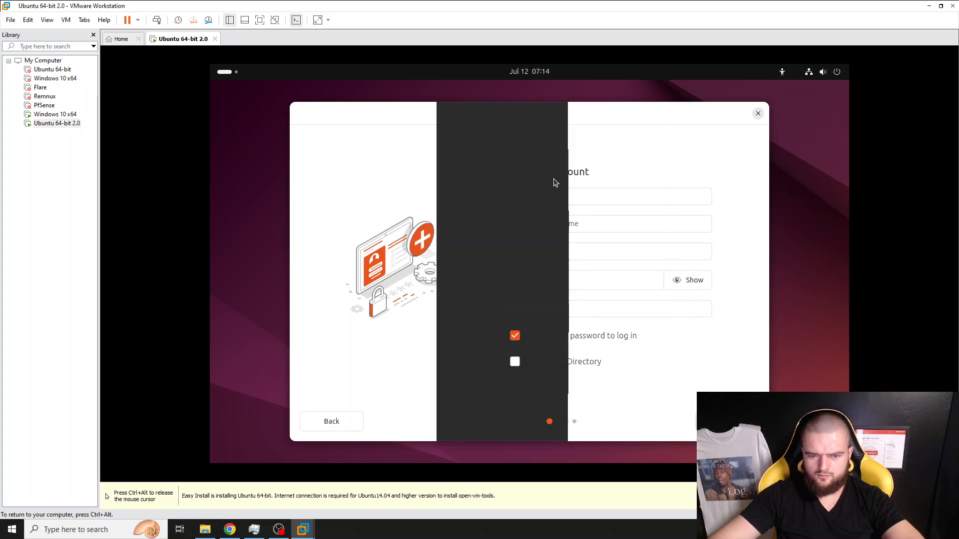
left_click(591, 194)
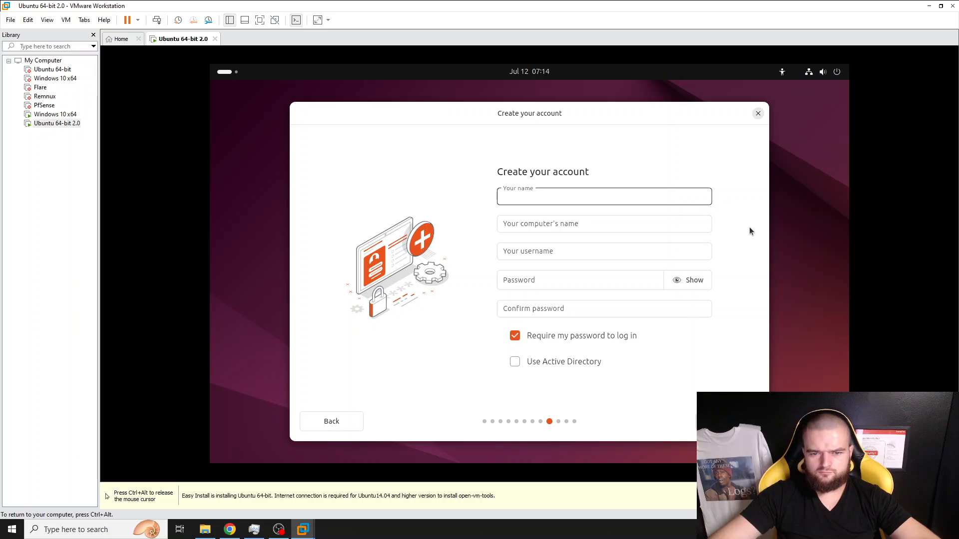
type("mo")
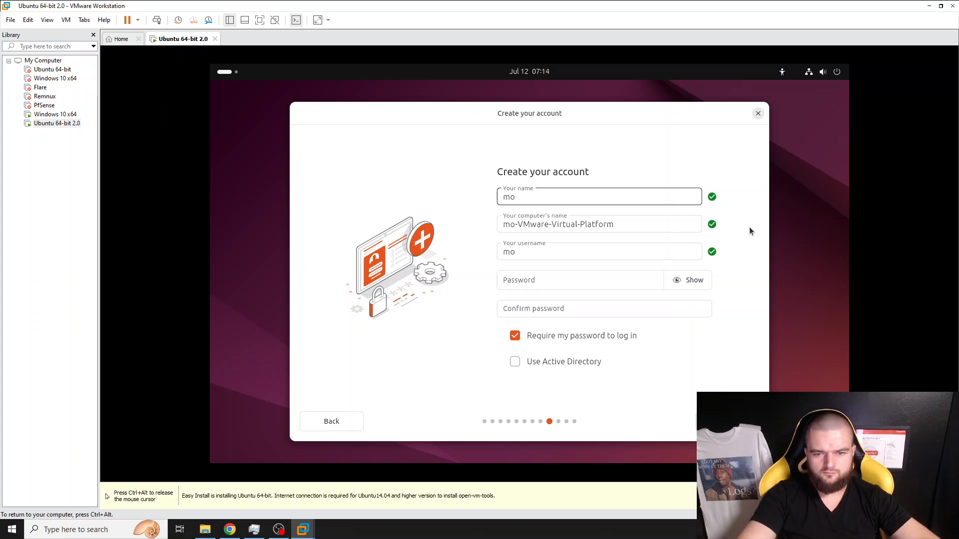
type("sh")
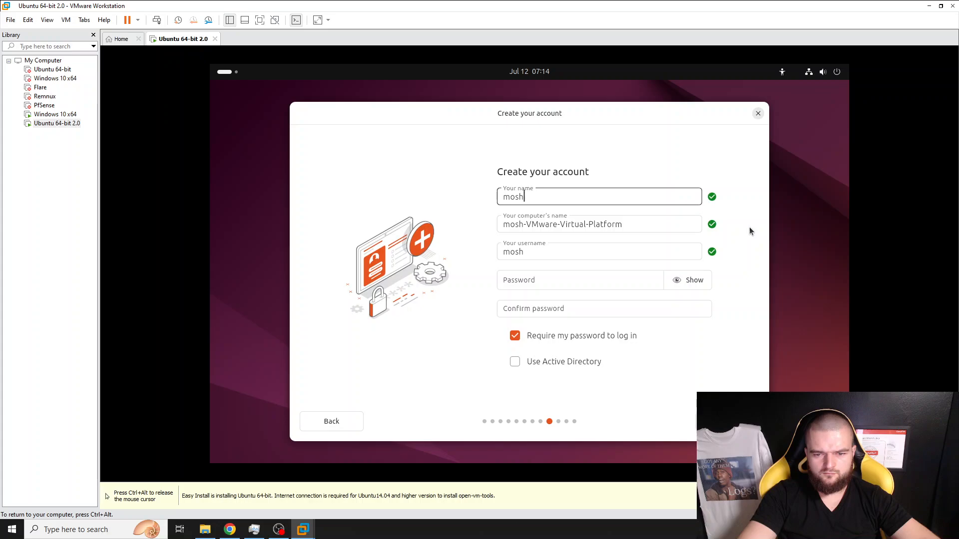
type(".cybe")
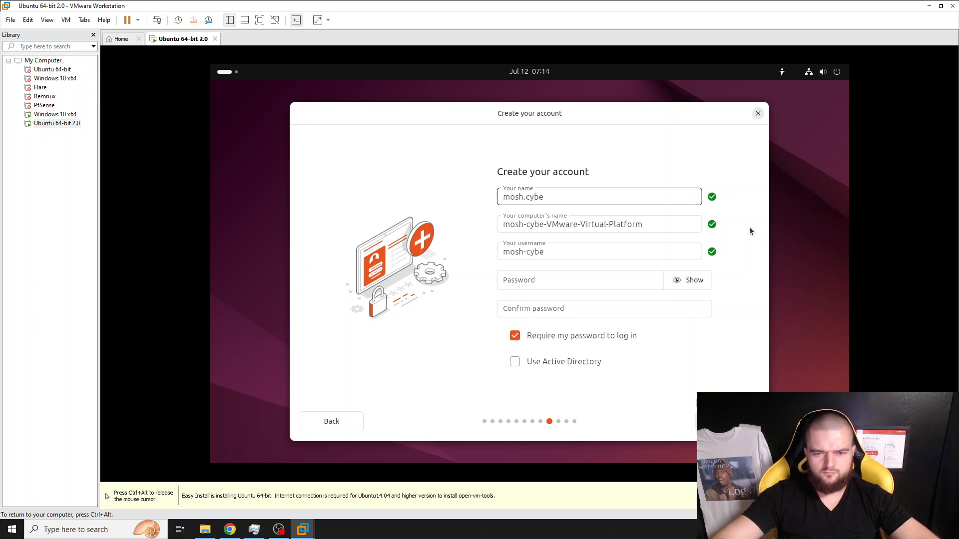
type("r")
- Make a first attempt at entering the account password and its confirmation
left_click(600, 280)
type("a")
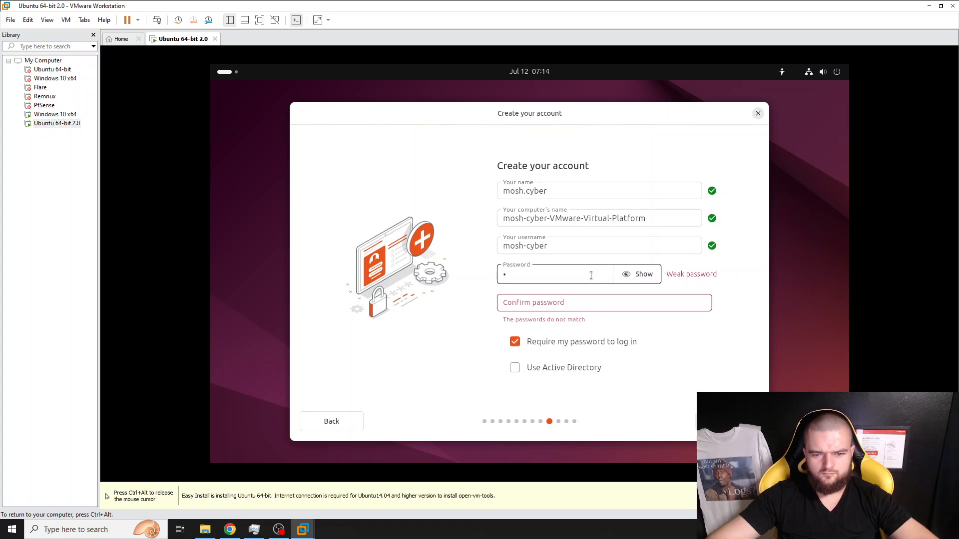
type("sdf")
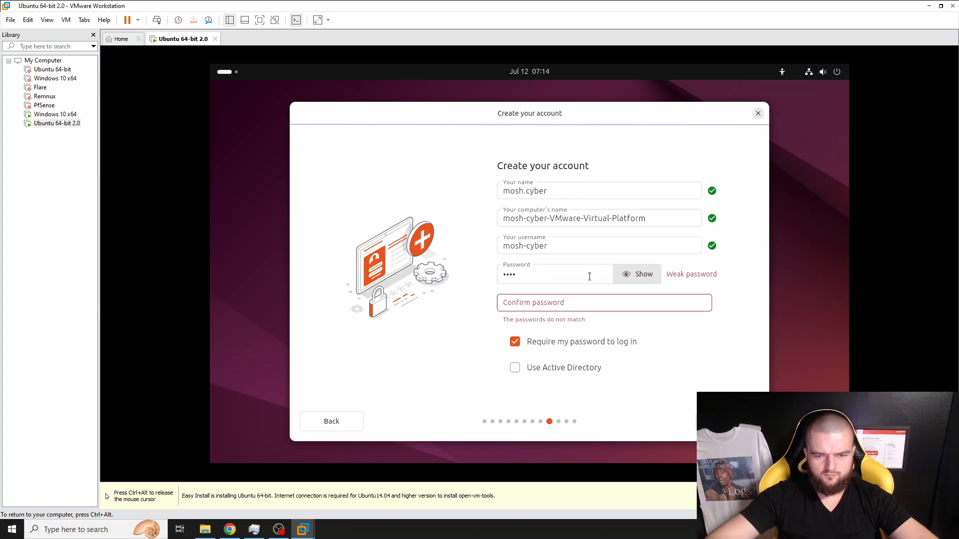
double_click(579, 274)
left_click(551, 298)
type("••••")
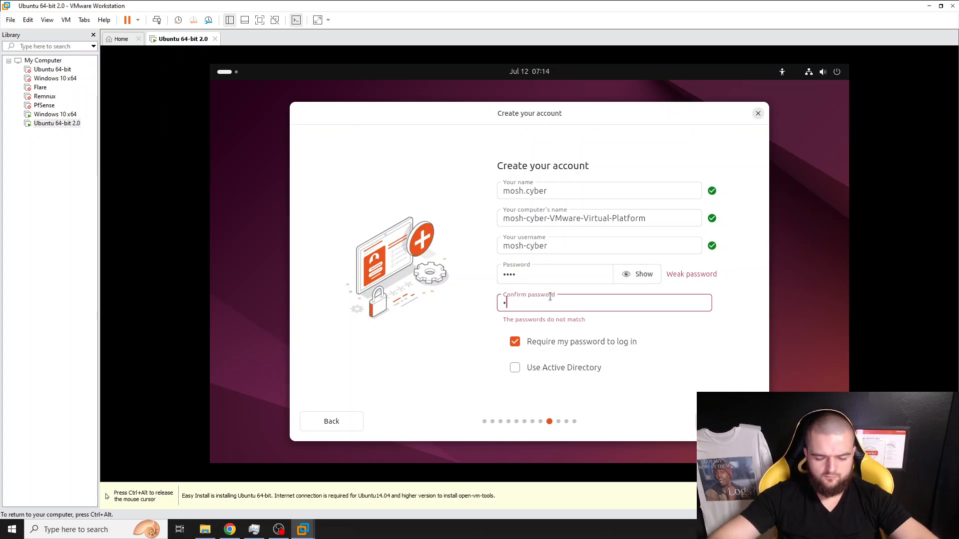
double_click(538, 280)
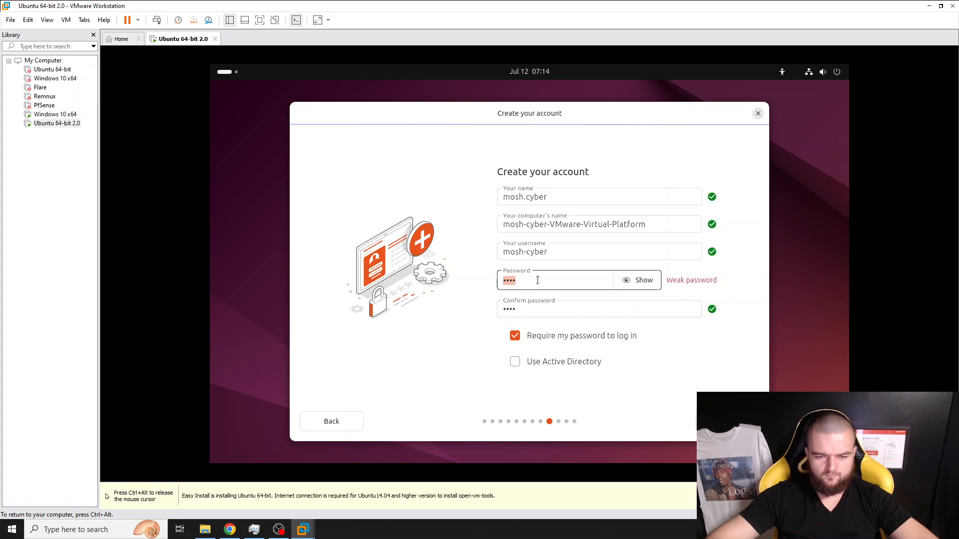
type("••••••••")
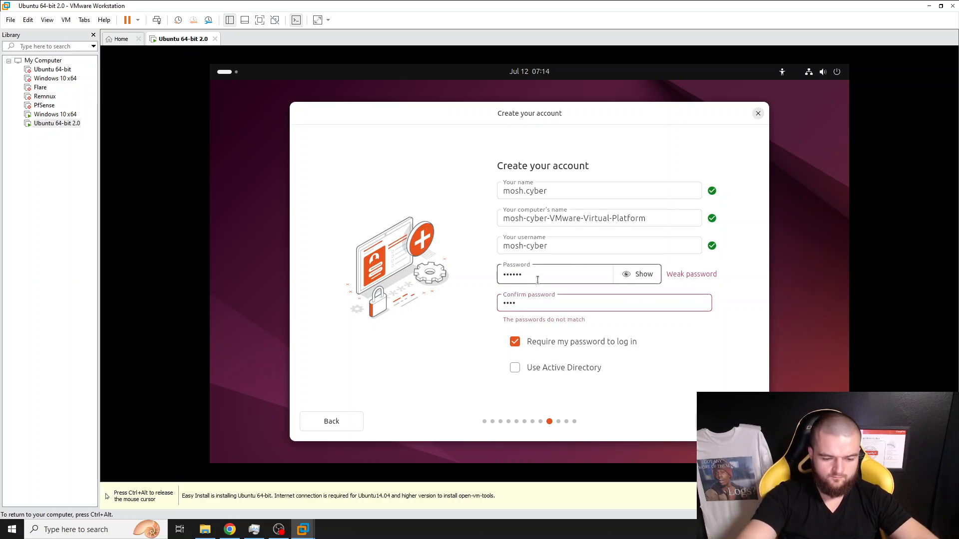
double_click(538, 304)
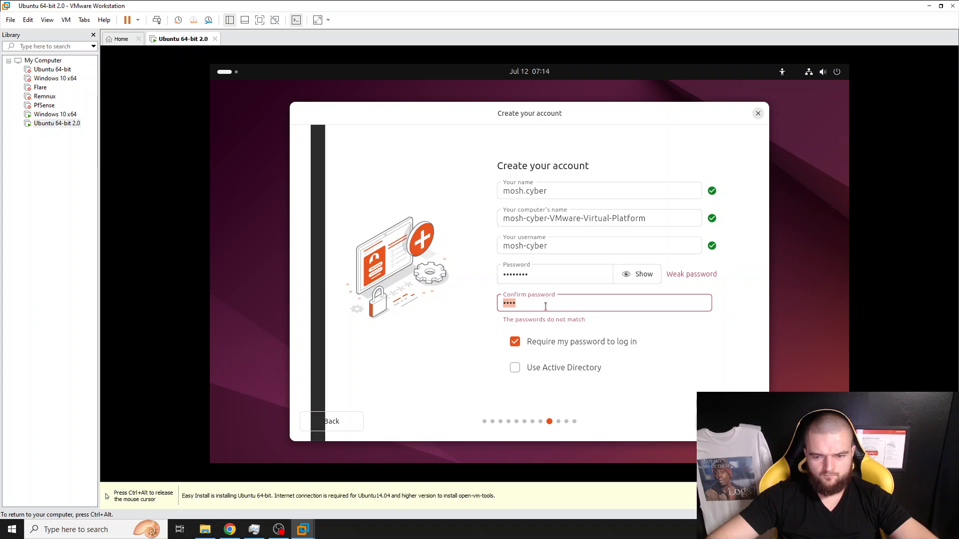
left_click(544, 305)
- Retype the password and confirmation so they match, then continue to the timezone page
double_click(542, 275)
left_click(552, 275)
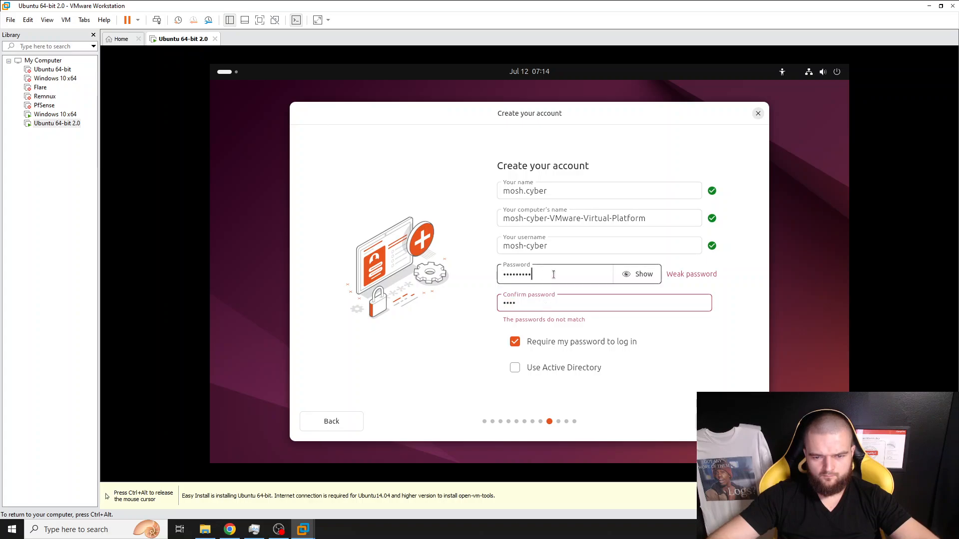
type("•")
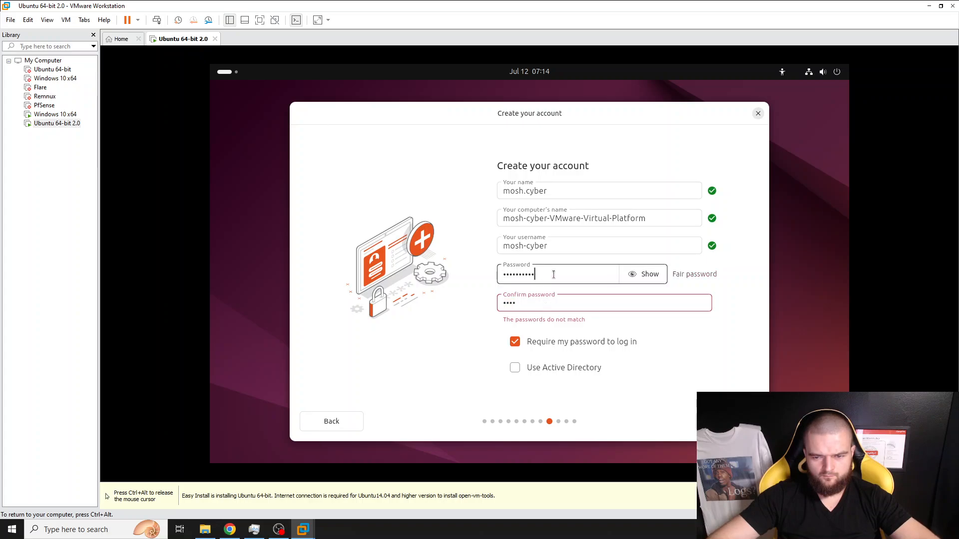
double_click(516, 276)
key("BackSpace")
type("••")
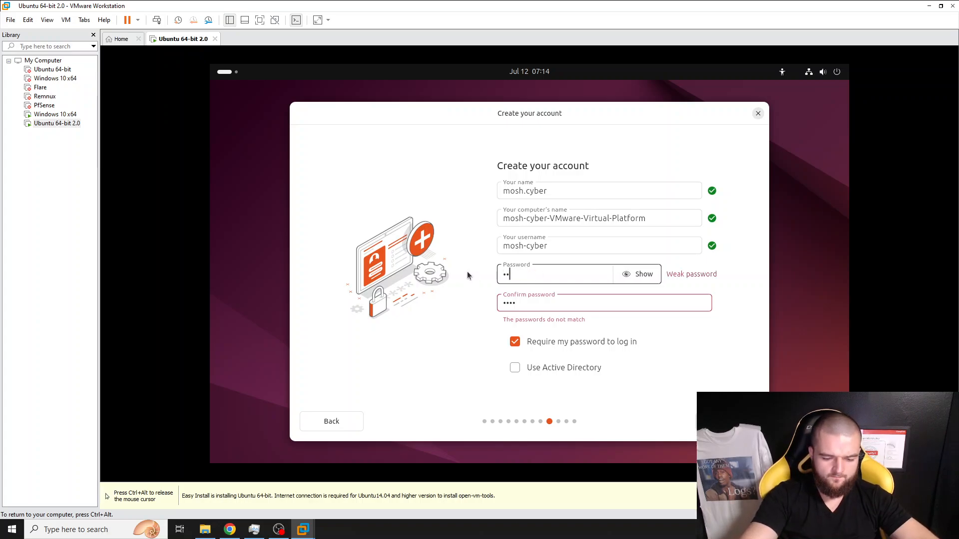
type("••••••••")
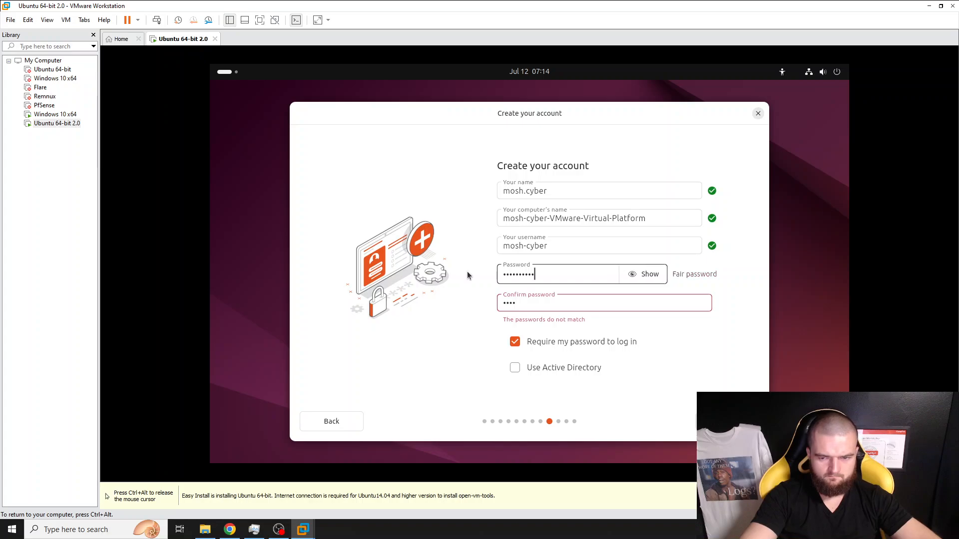
type("•")
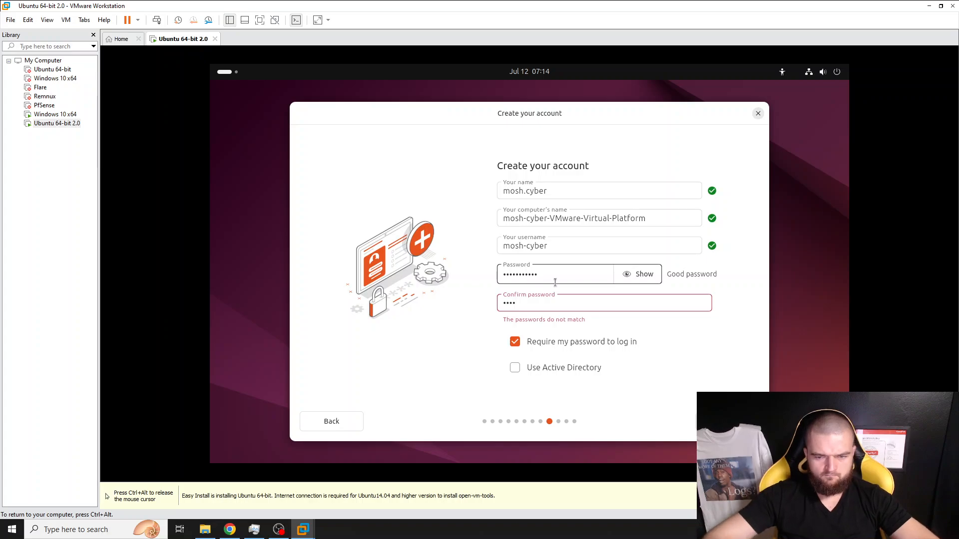
left_click_drag(529, 302, 501, 293)
type("•••")
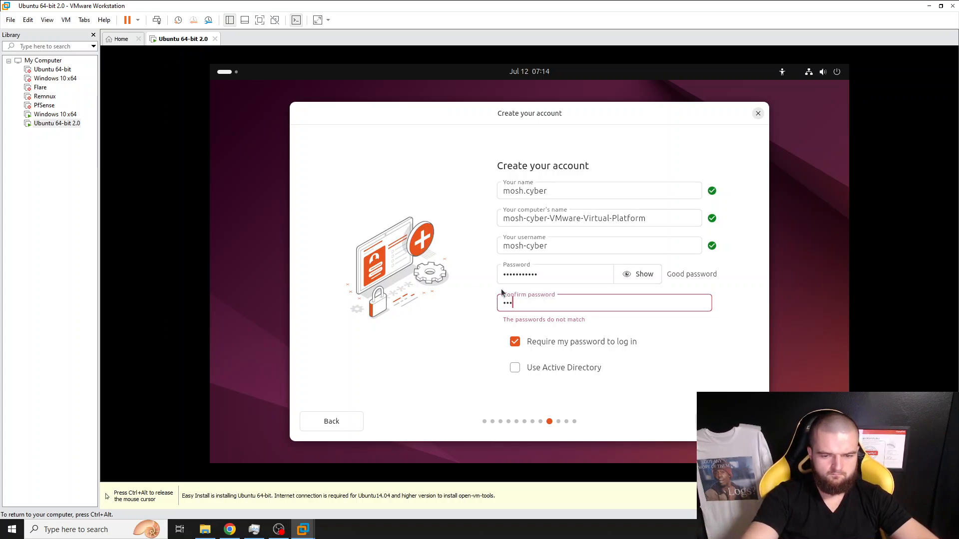
type("•••••••")
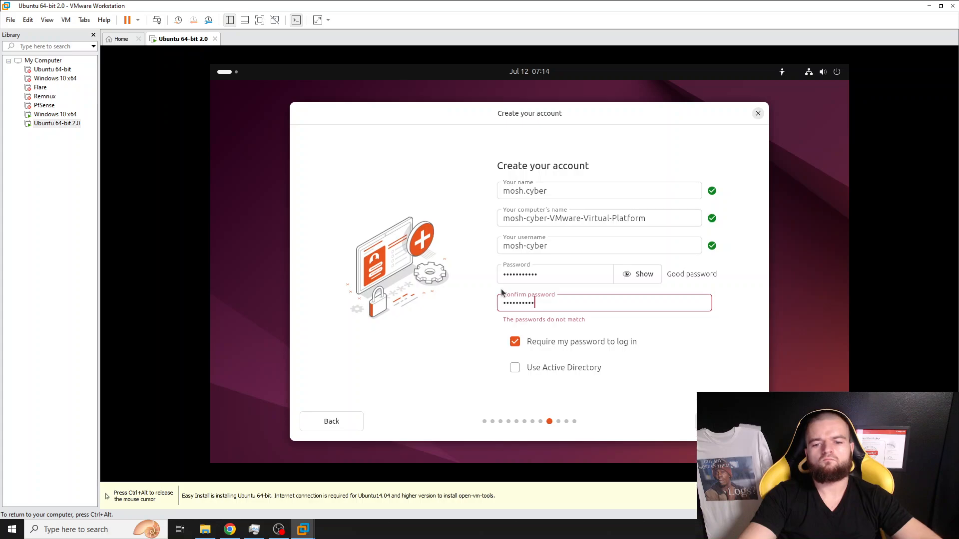
type("•")
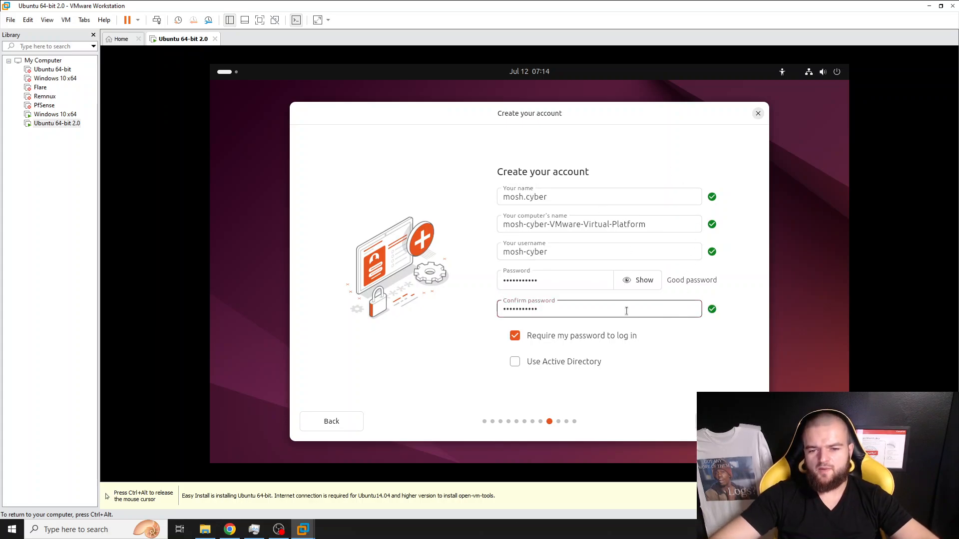
key("Return")
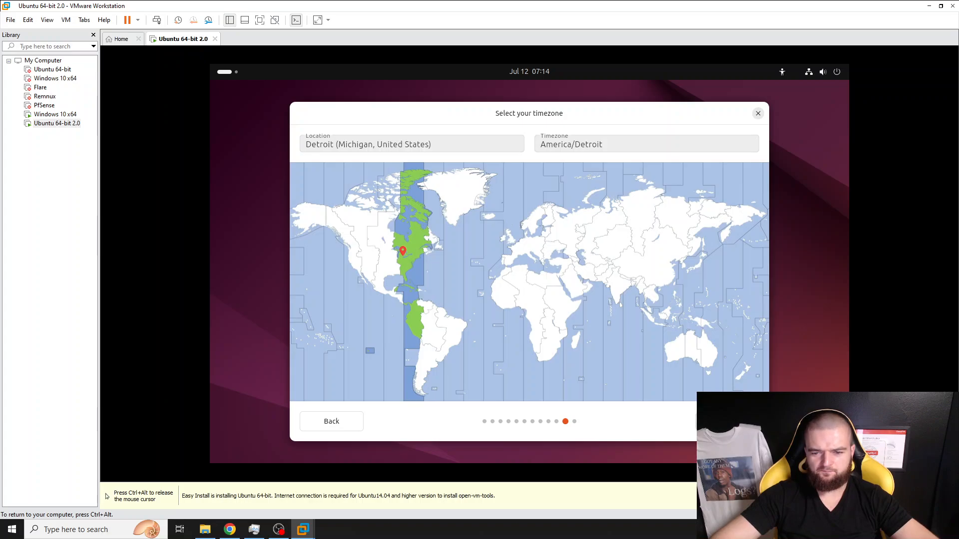
- Accept the America/Detroit timezone and start installing Ubuntu 24.04 LTS
left_click(727, 422)
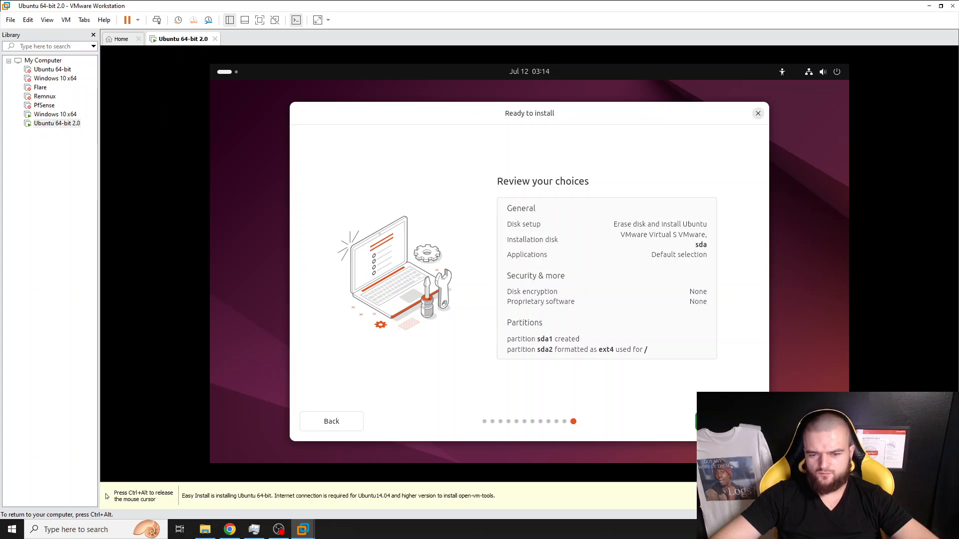
left_click(727, 422)
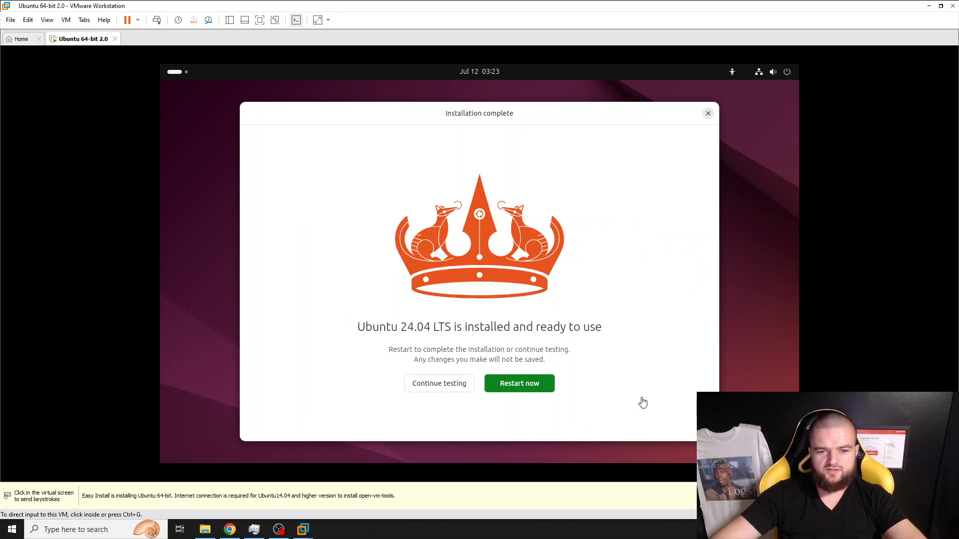
- Restart the VM from the Installation complete dialog to boot the installed Ubuntu
left_click(532, 390)
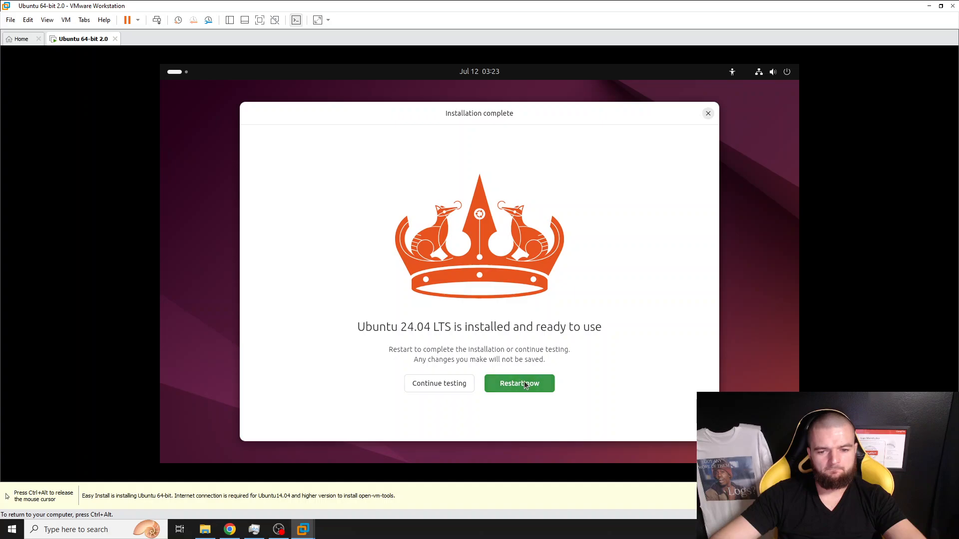
left_click(526, 385)
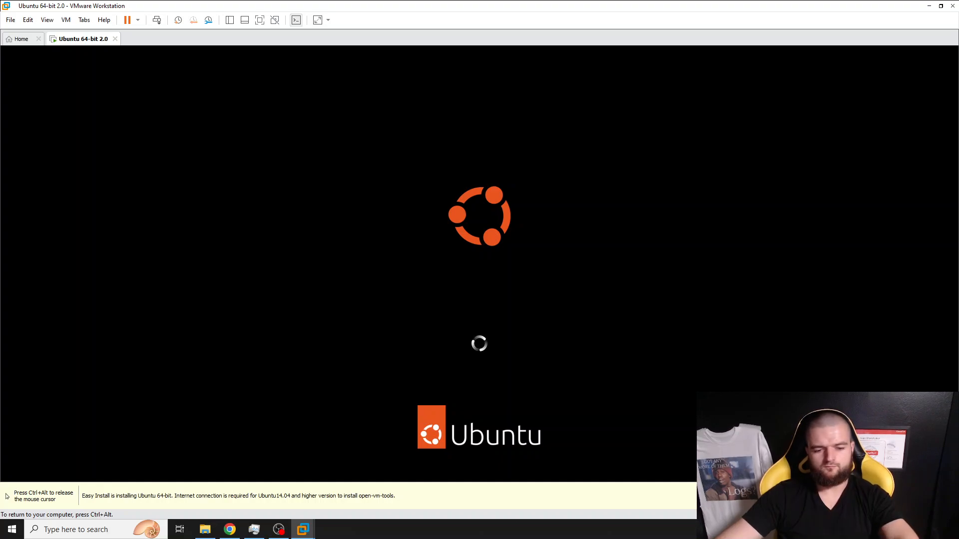
key("ctrl+alt")
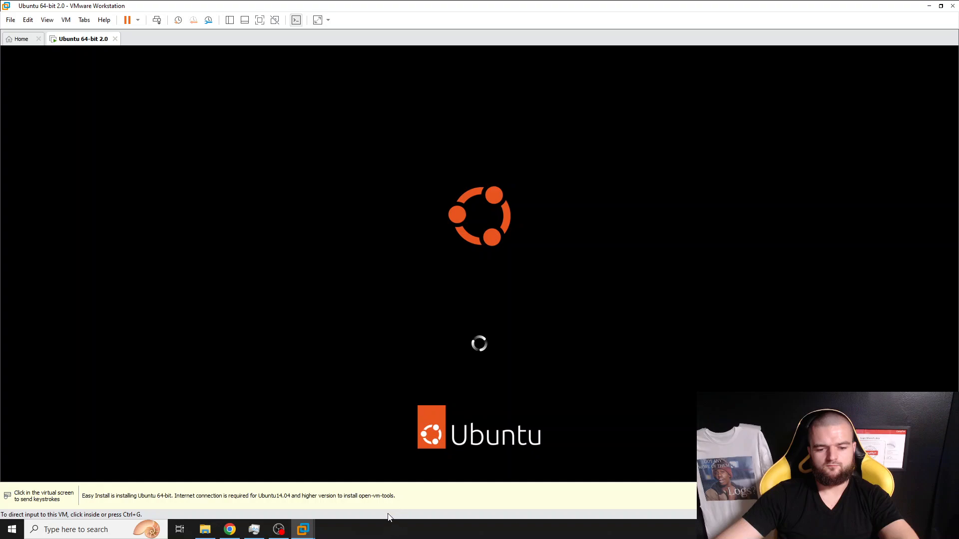